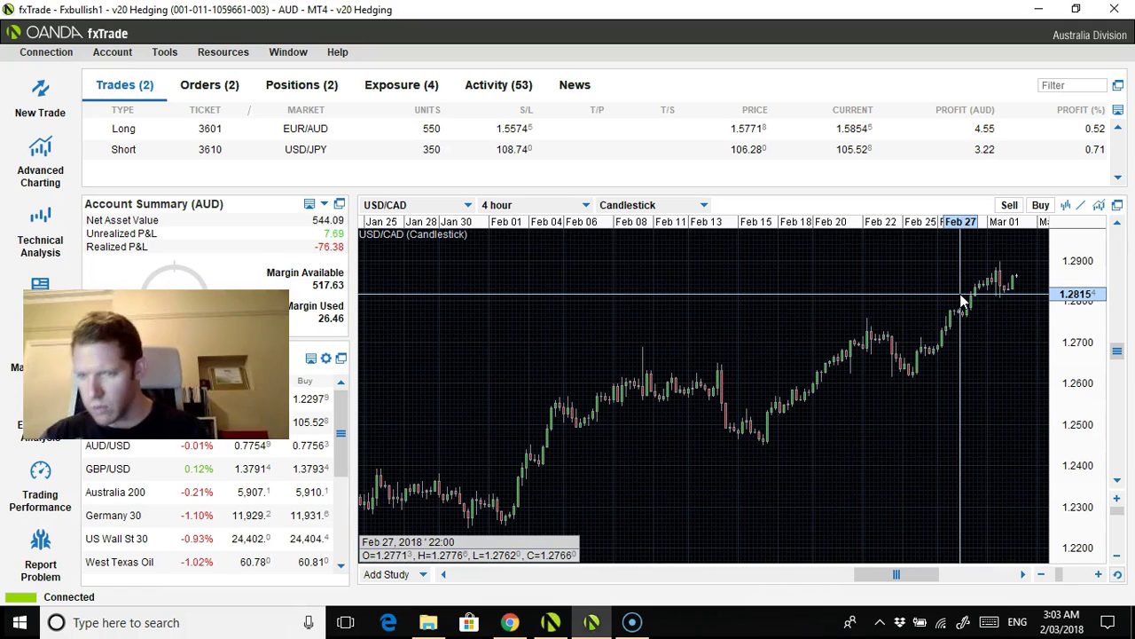
pyautogui.moveTo(960, 304); pyautogui.dragTo(884, 380)
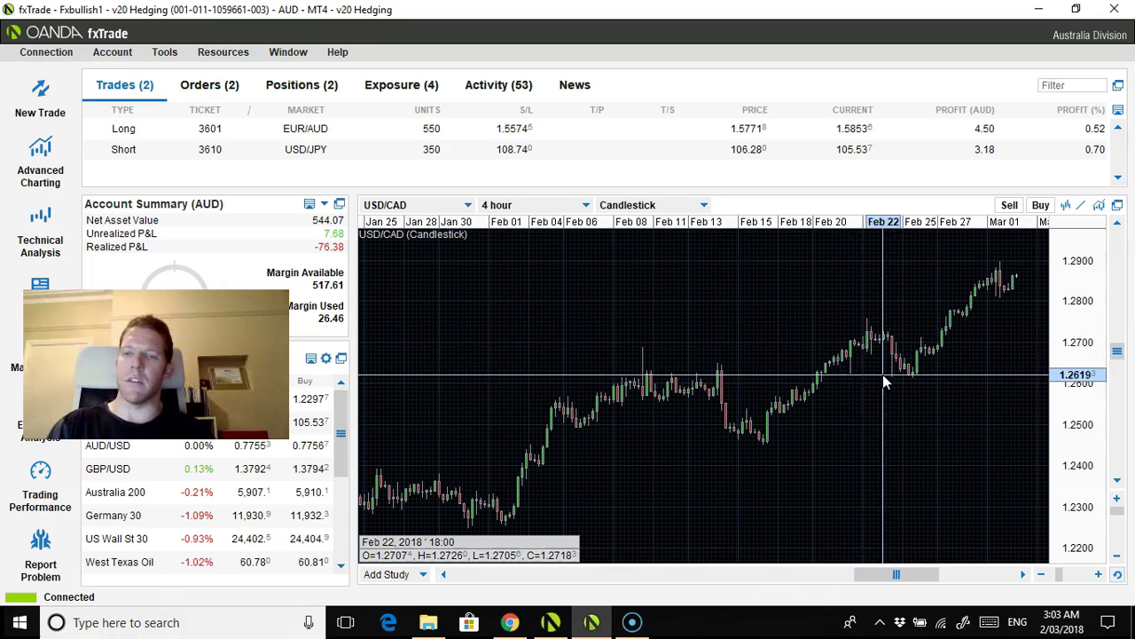
pyautogui.moveTo(883, 374); pyautogui.dragTo(844, 325)
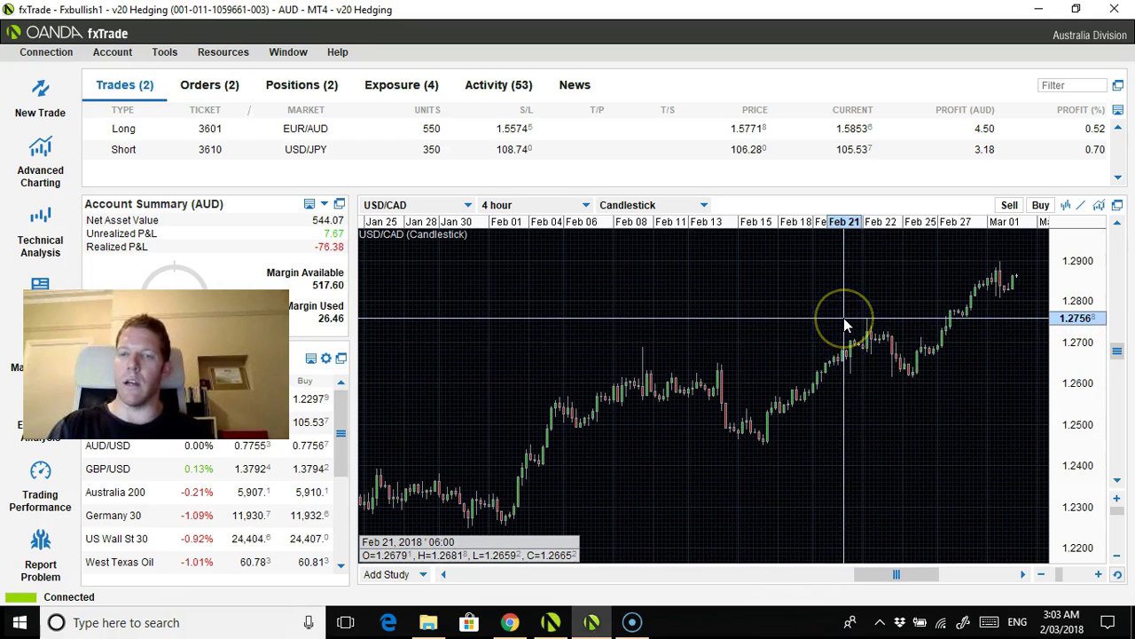
pyautogui.click(886, 318)
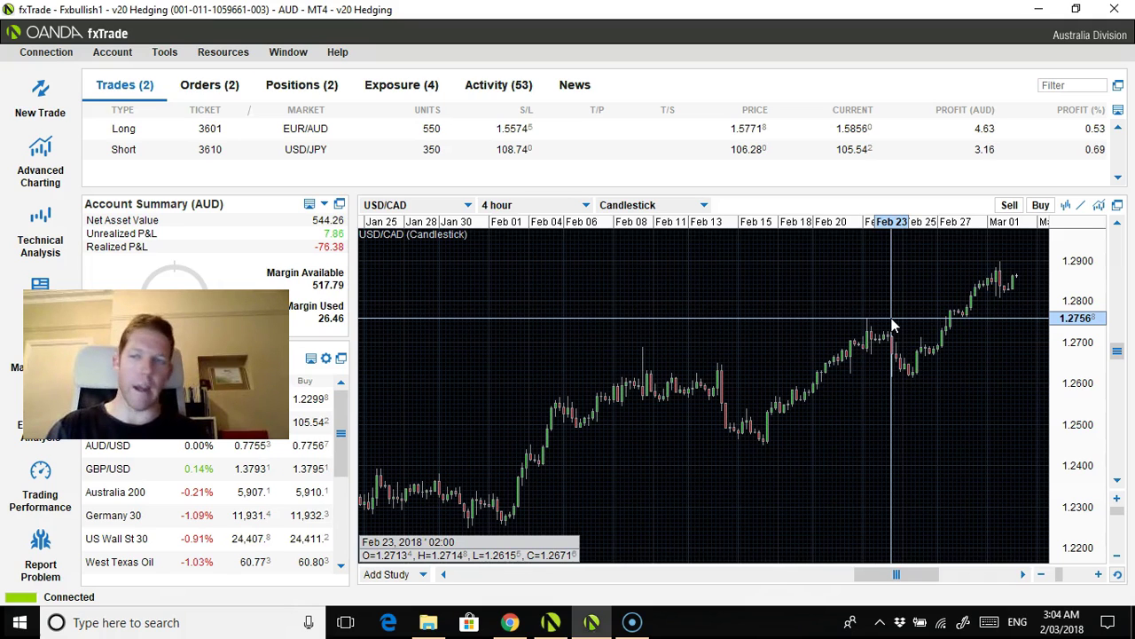
# Step: Go through the positions and exposure lists, then browse the recent account activity for the closed USD/CAD trade
pyautogui.click(324, 85)
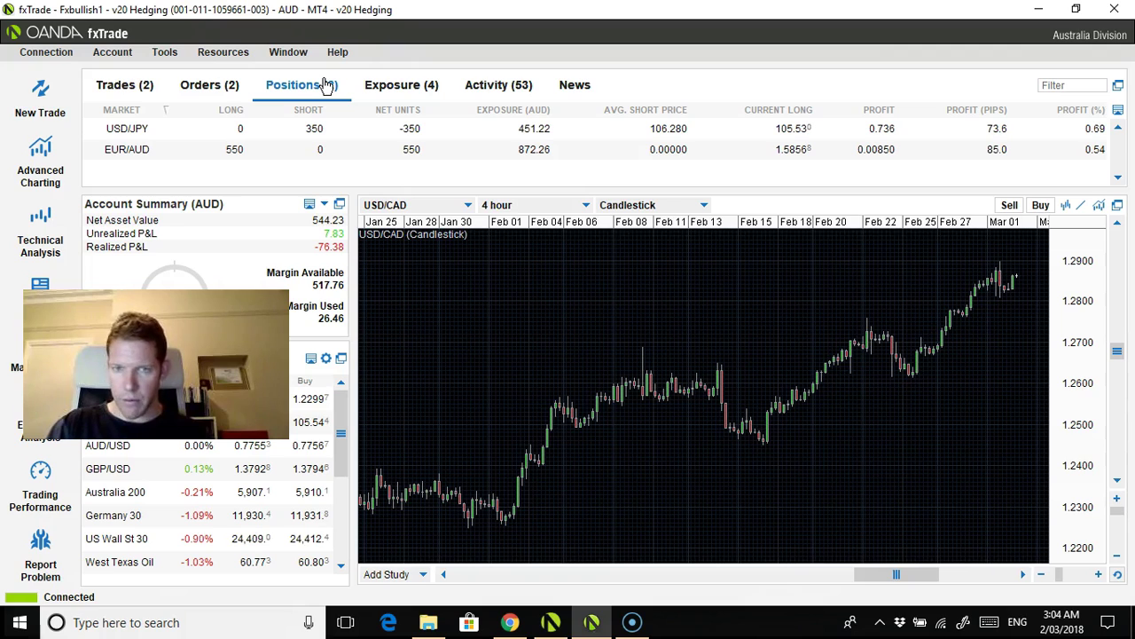
pyautogui.click(399, 86)
pyautogui.click(508, 87)
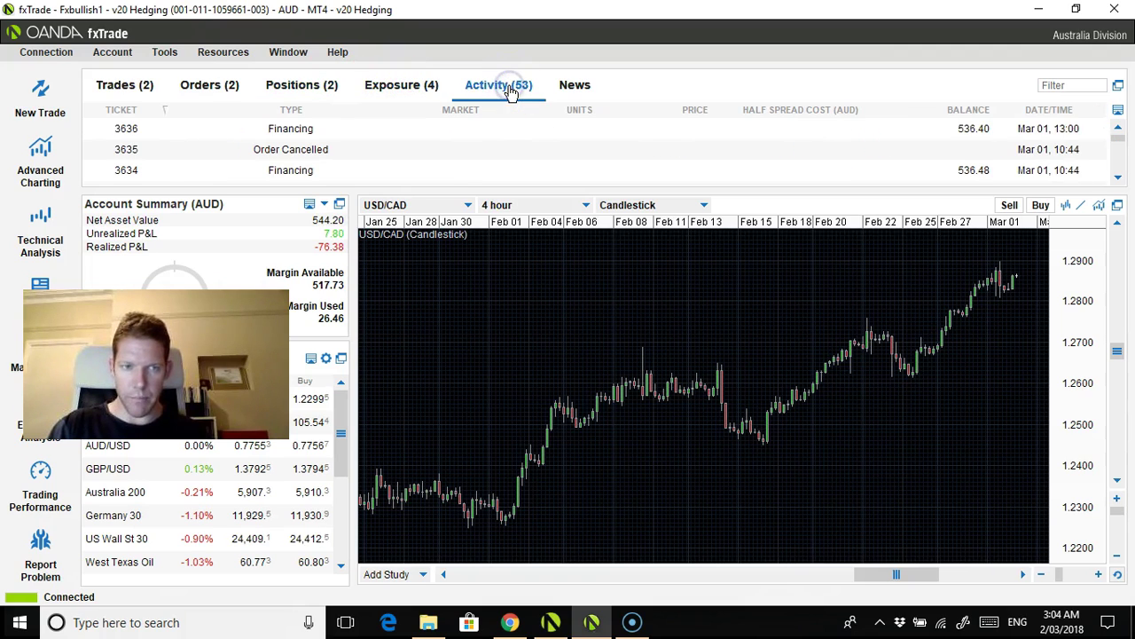
pyautogui.click(1118, 177)
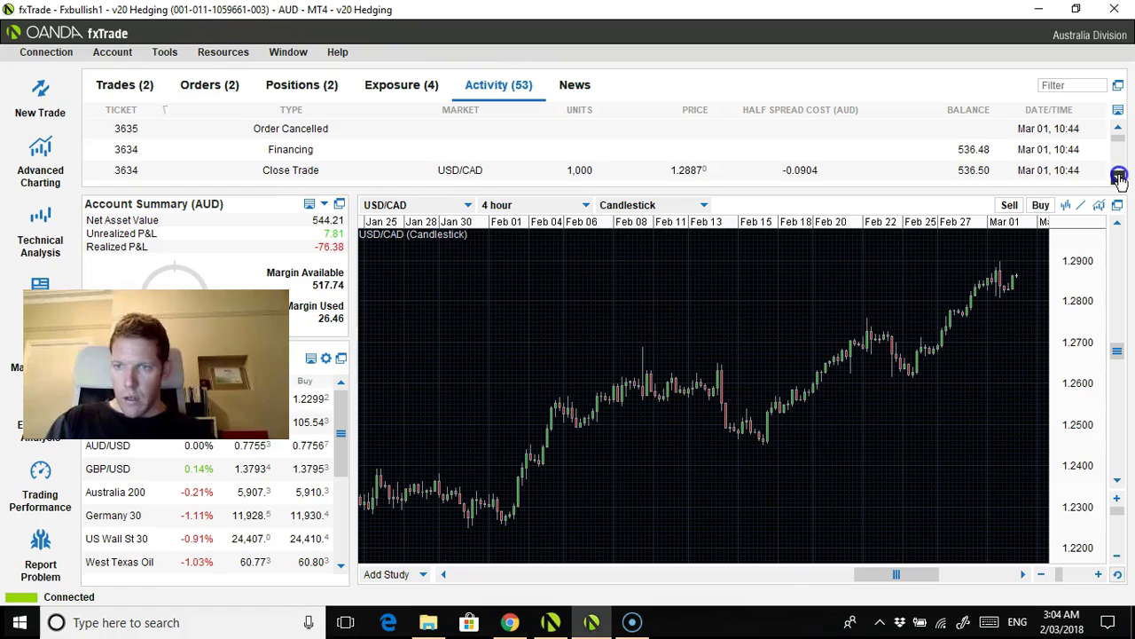
pyautogui.click(1117, 176)
pyautogui.click(1118, 177)
pyautogui.click(1118, 176)
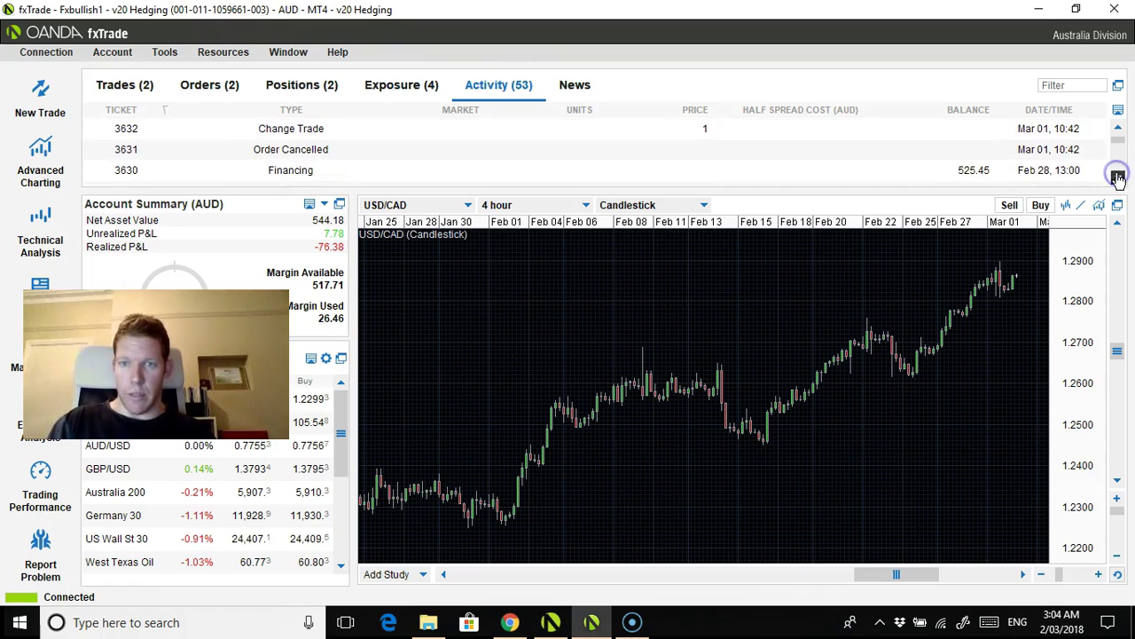
pyautogui.click(1117, 176)
pyautogui.click(1118, 129)
pyautogui.click(1118, 128)
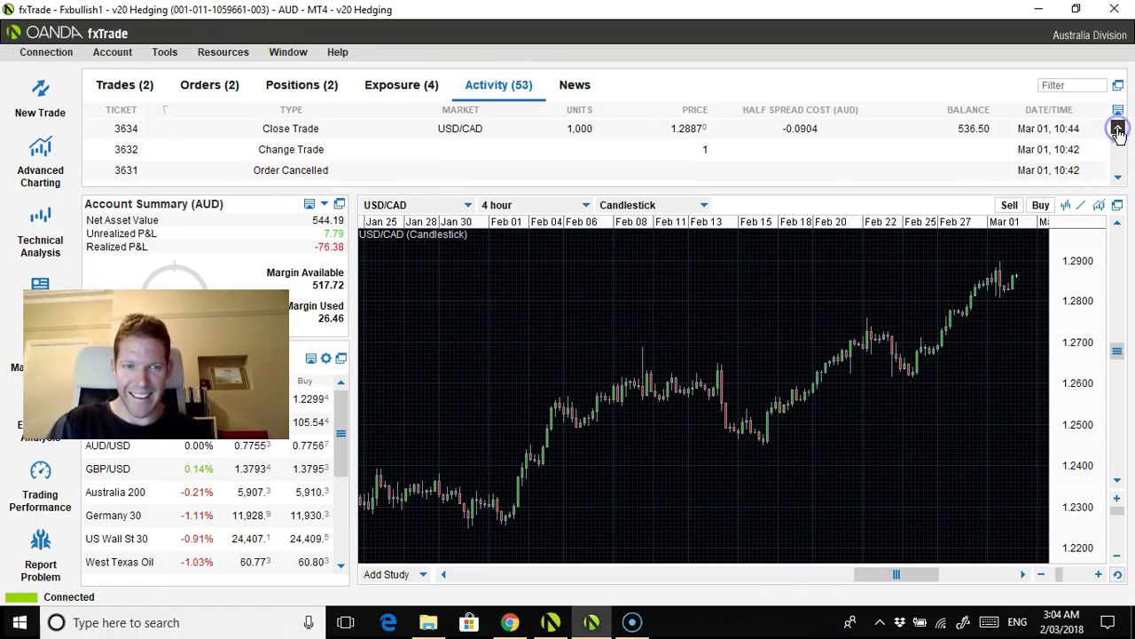
# Step: Examine the USD/CAD close-trade entry and the neighbouring change, cancellation and financing entries in the activity history
pyautogui.click(913, 170)
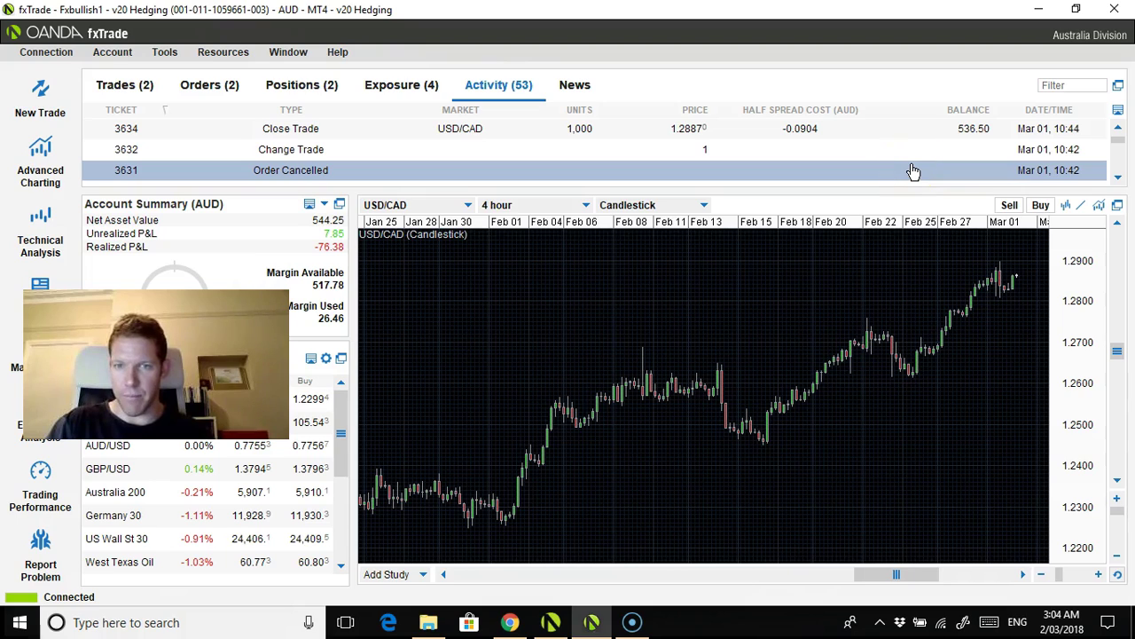
pyautogui.click(976, 151)
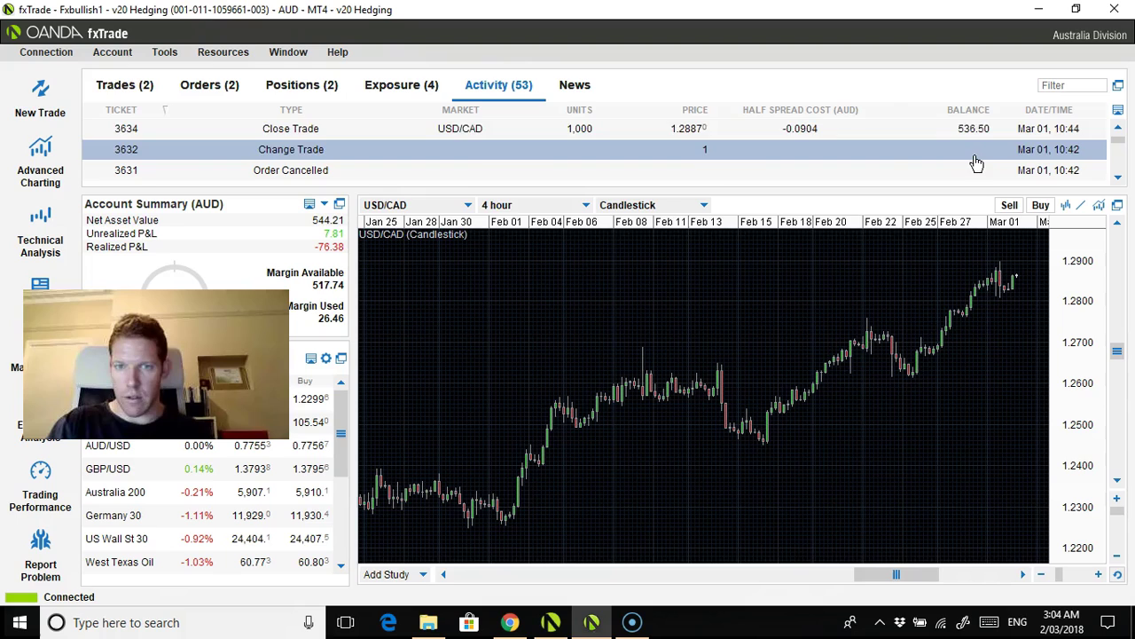
pyautogui.click(727, 130)
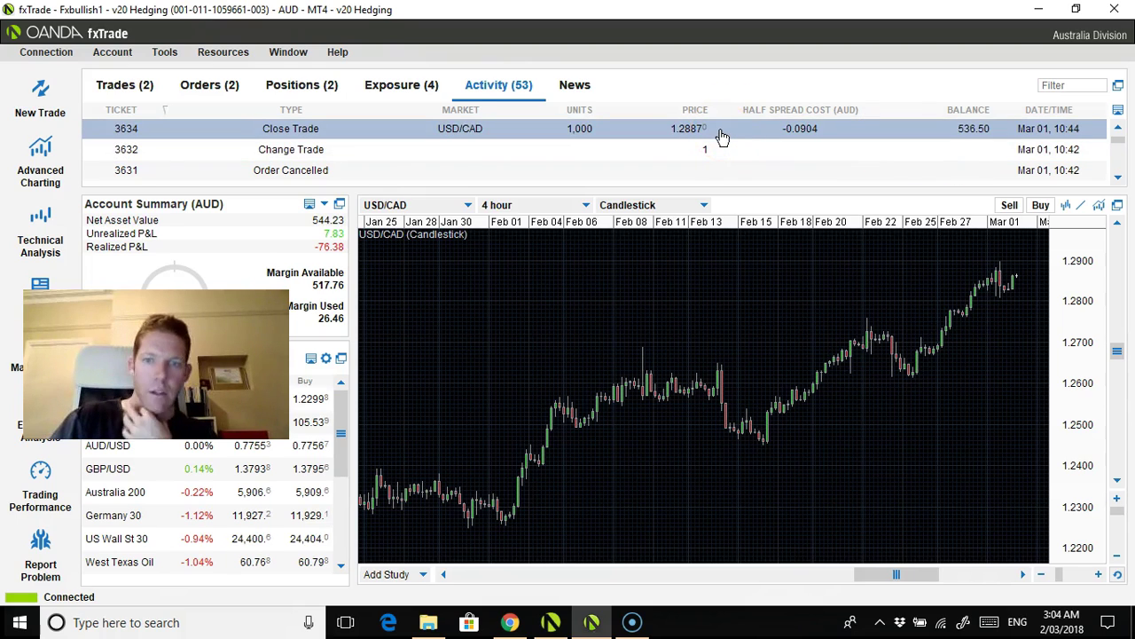
pyautogui.click(721, 150)
pyautogui.click(1120, 132)
pyautogui.click(1118, 128)
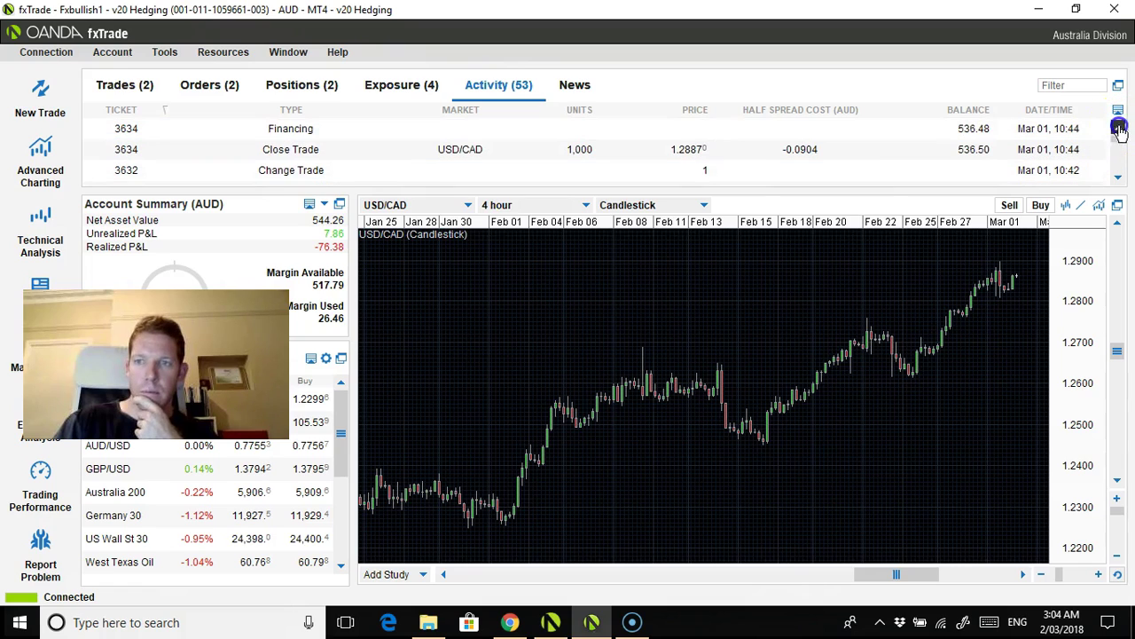
pyautogui.click(1116, 177)
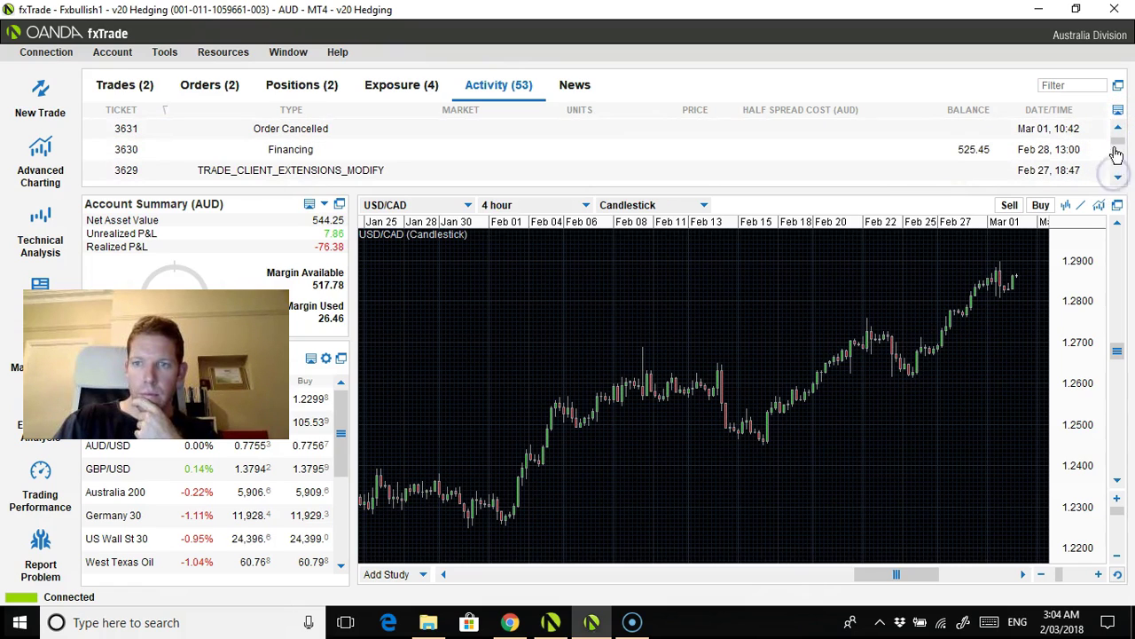
pyautogui.click(1118, 129)
pyautogui.click(1118, 128)
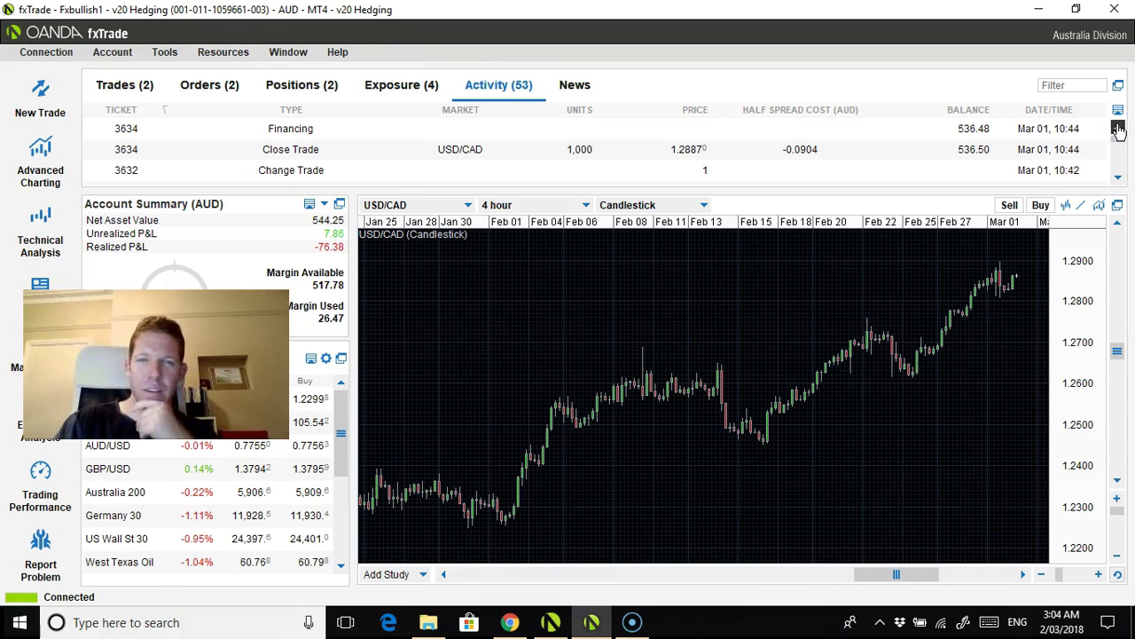
pyautogui.click(1118, 129)
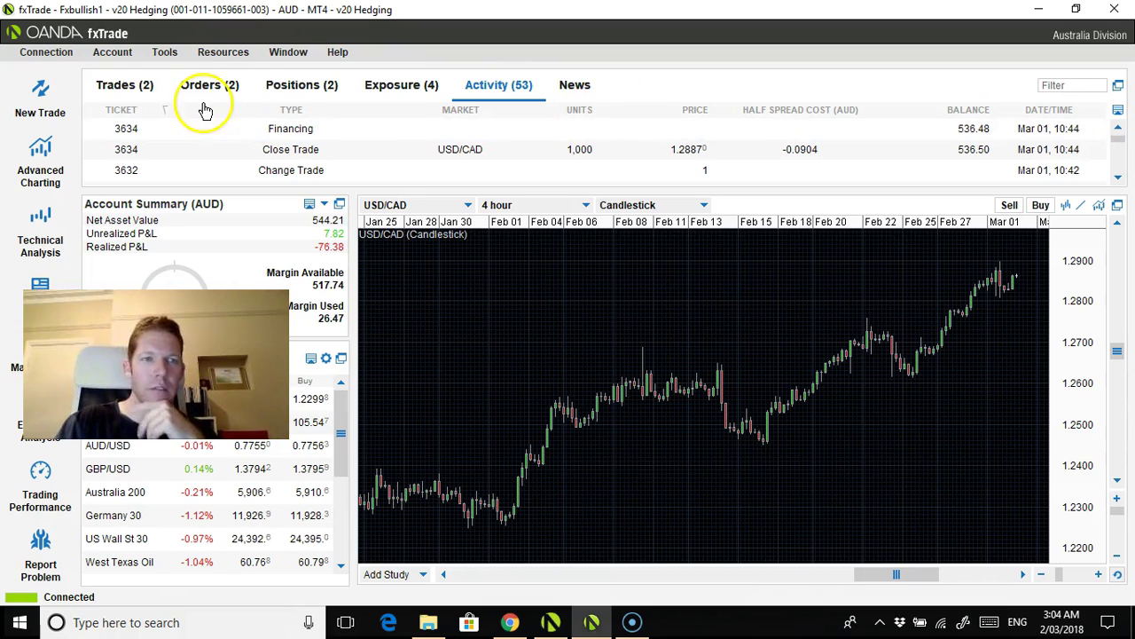
# Step: Return to the list of open trades and switch the chart to USD/JPY
pyautogui.click(124, 85)
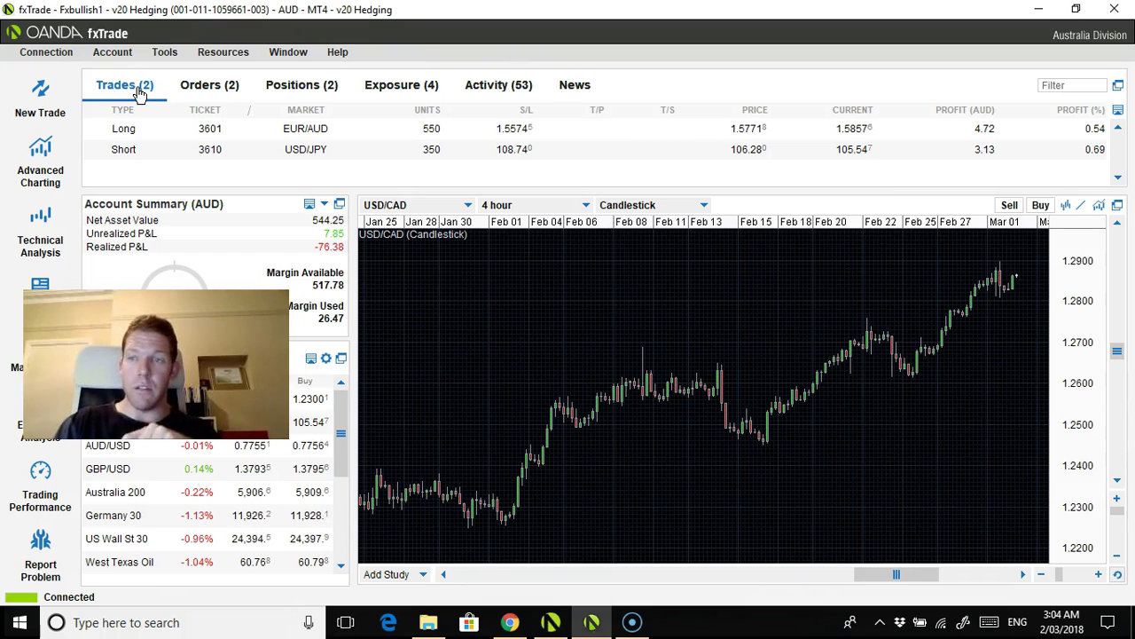
pyautogui.click(489, 232)
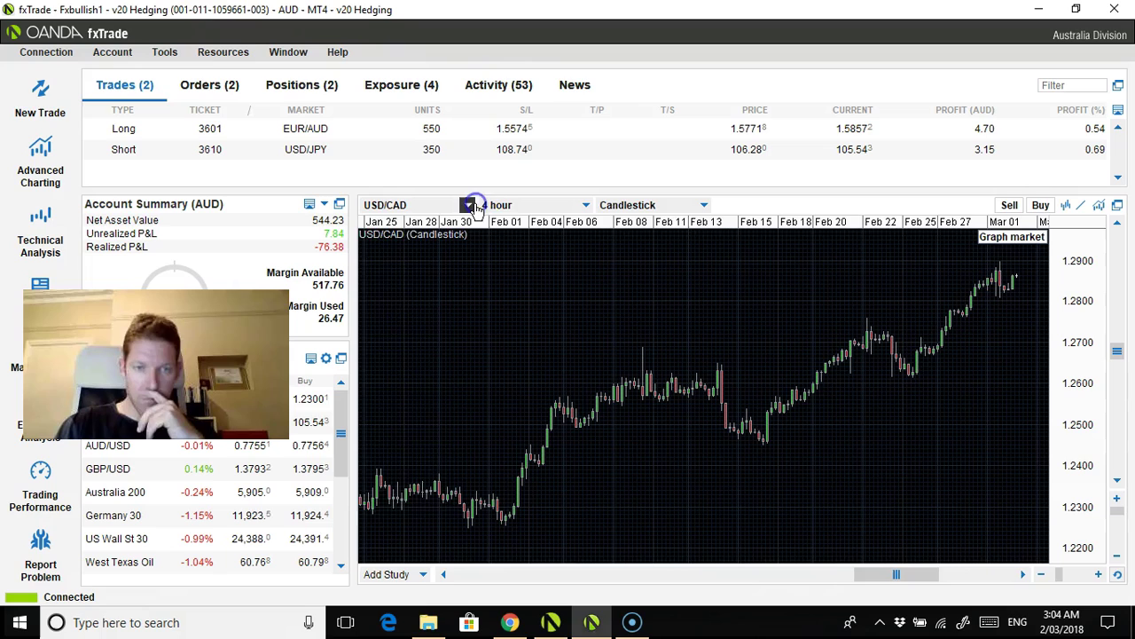
pyautogui.click(466, 205)
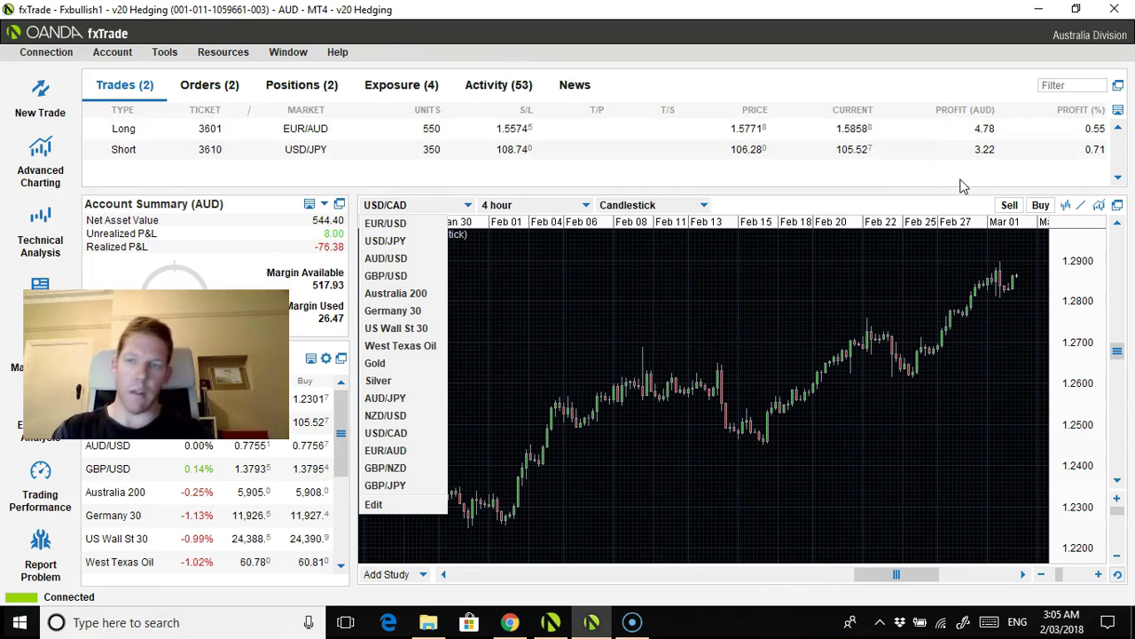
pyautogui.click(972, 176)
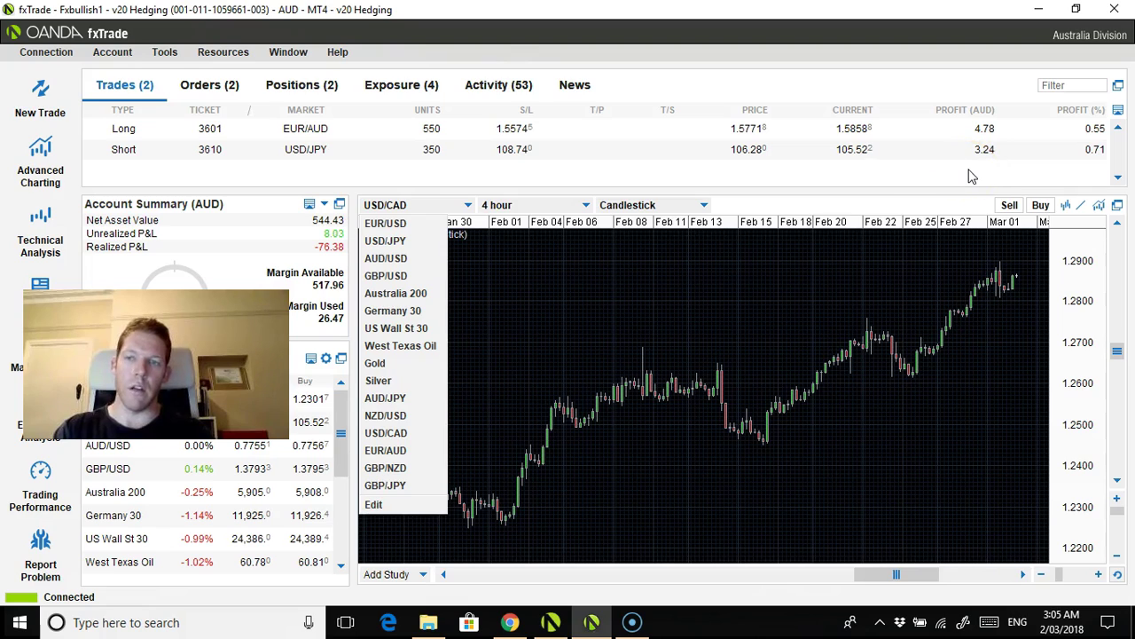
pyautogui.click(981, 182)
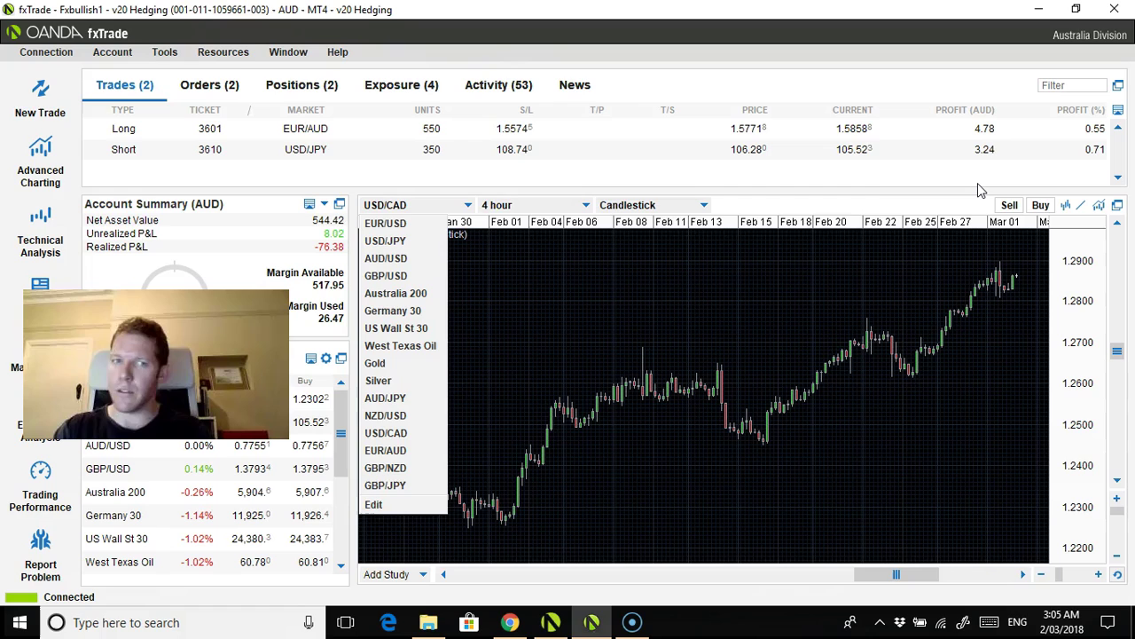
pyautogui.moveTo(1068, 162); pyautogui.dragTo(1105, 169)
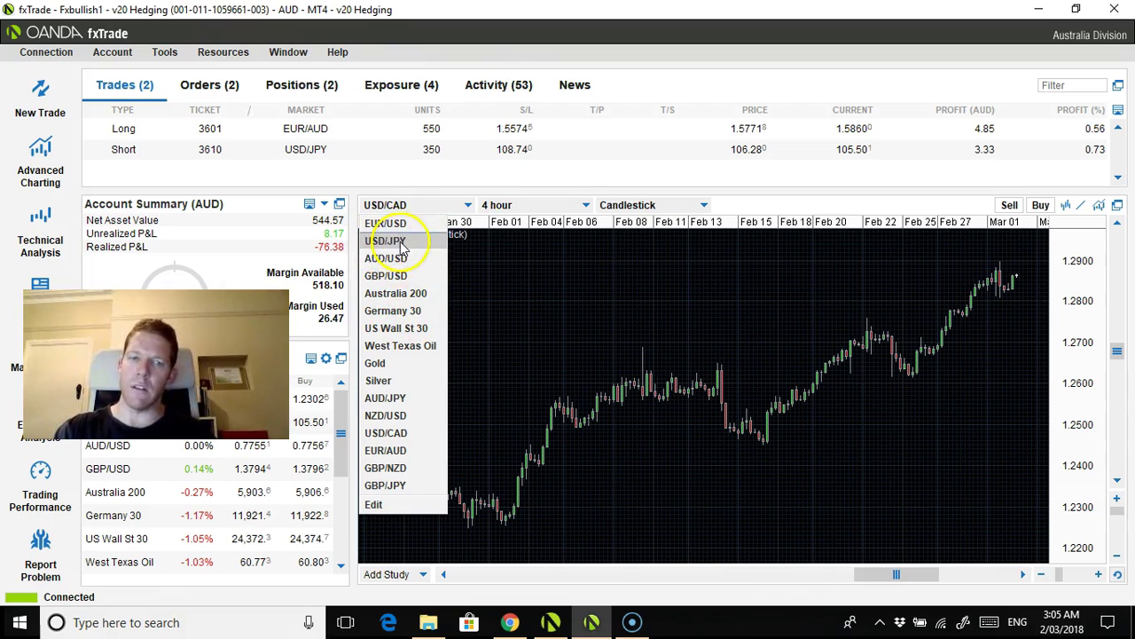
pyautogui.click(398, 240)
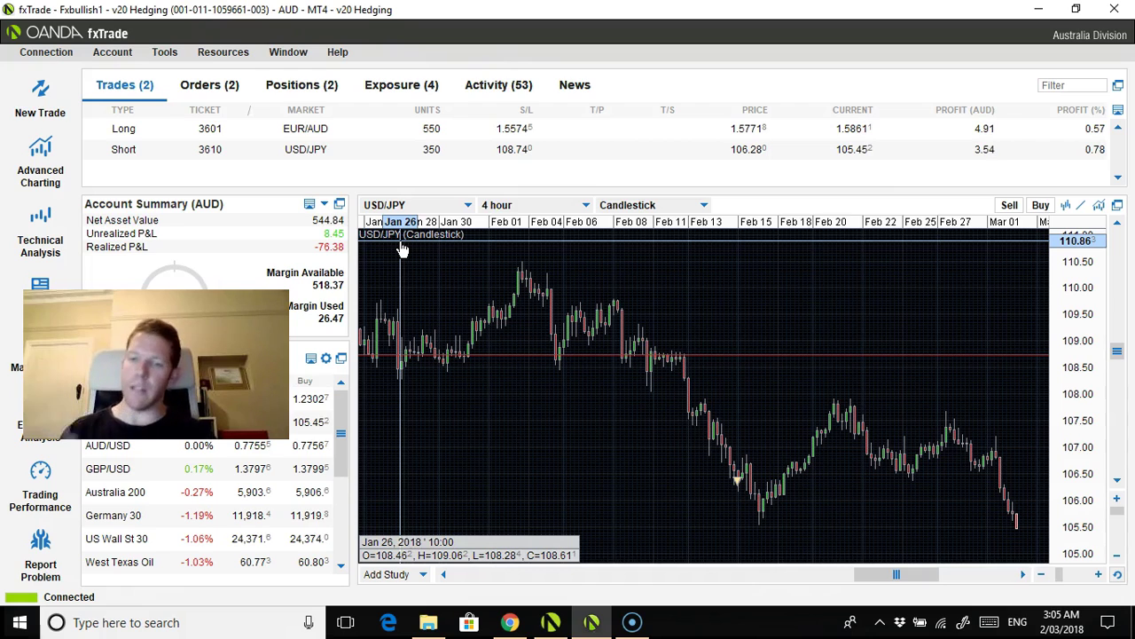
# Step: Set the USD/JPY chart to 1 day candles and examine the price movement around the open short trade
pyautogui.click(371, 257)
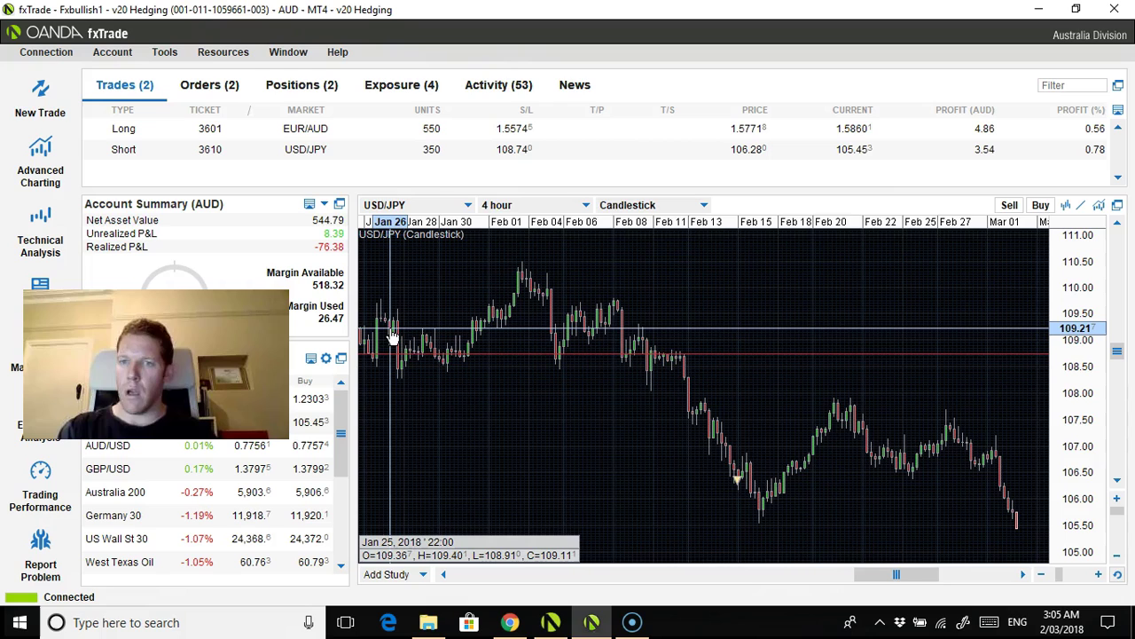
pyautogui.click(1015, 543)
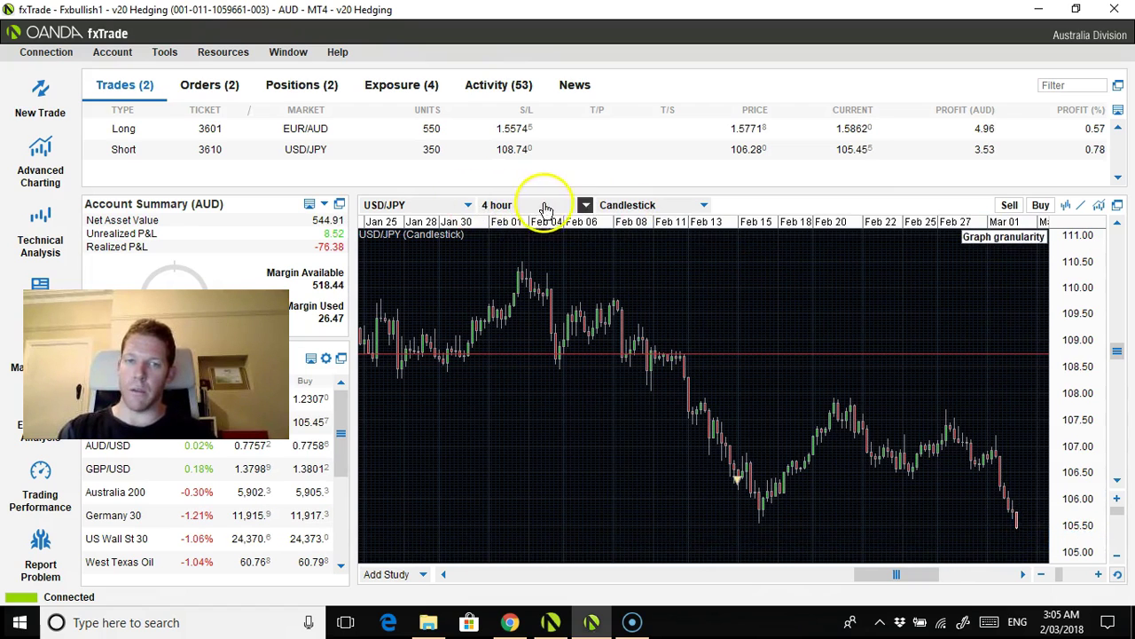
pyautogui.click(586, 207)
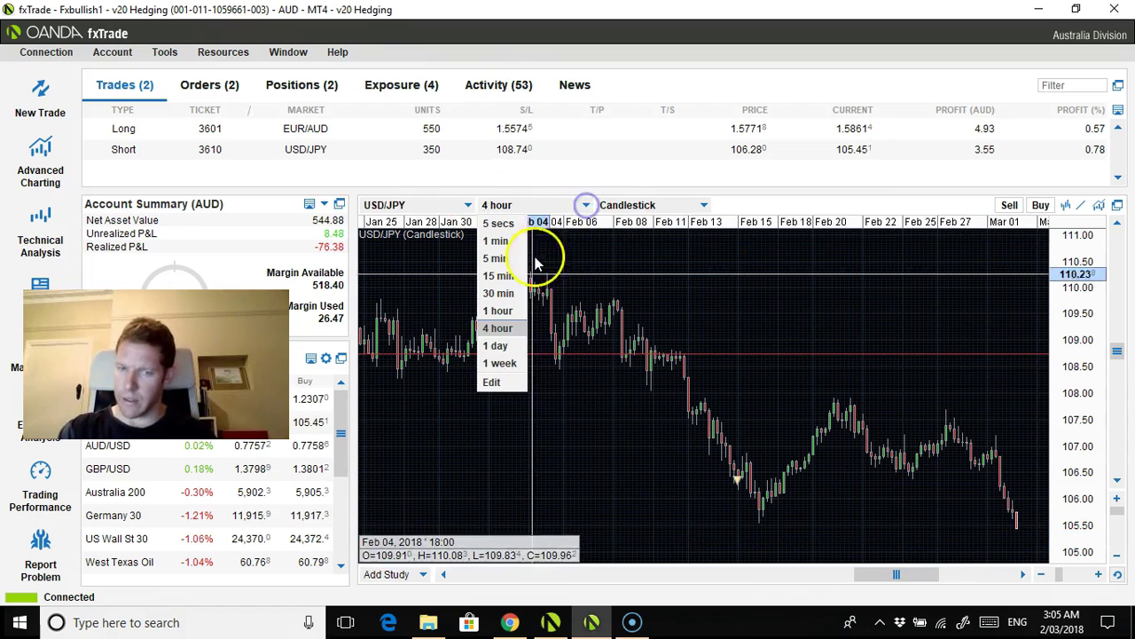
pyautogui.click(514, 346)
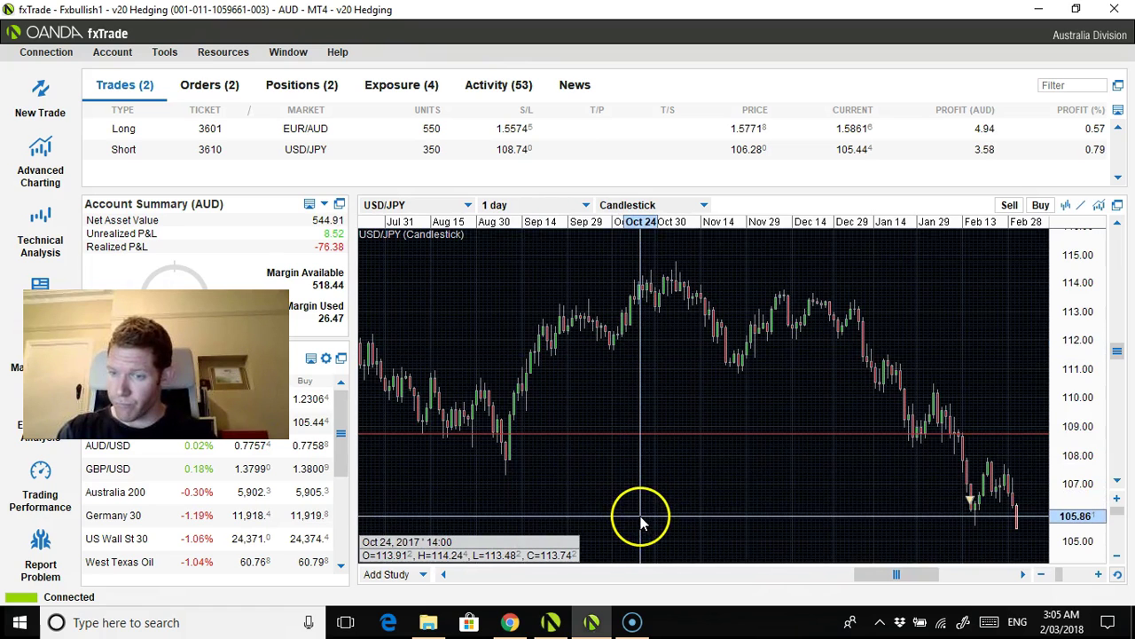
pyautogui.click(640, 522)
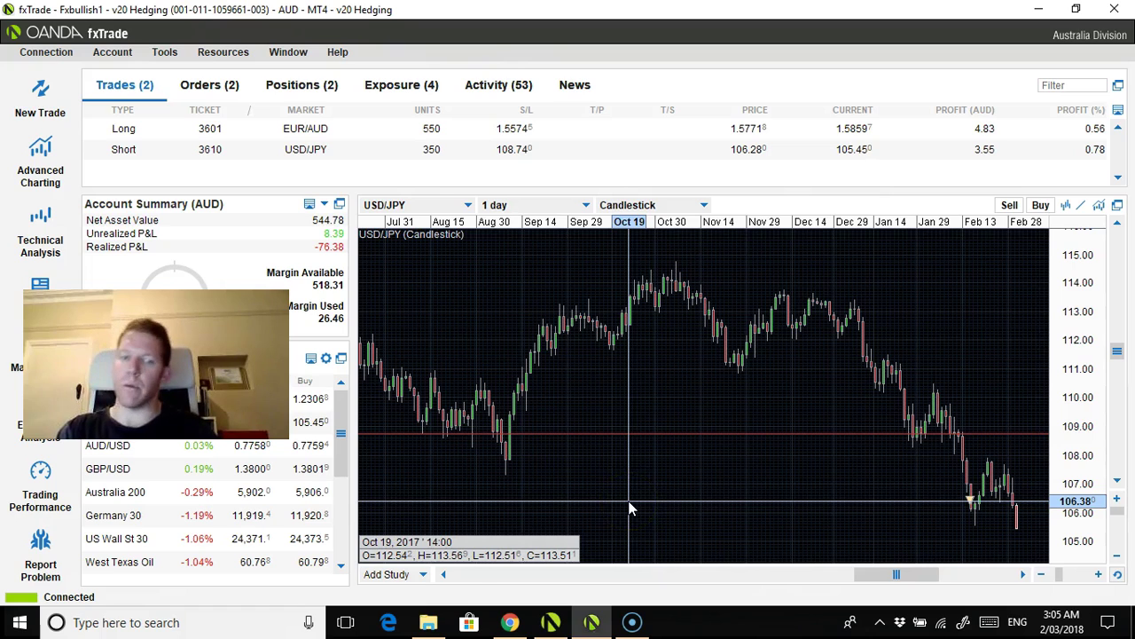
pyautogui.click(621, 523)
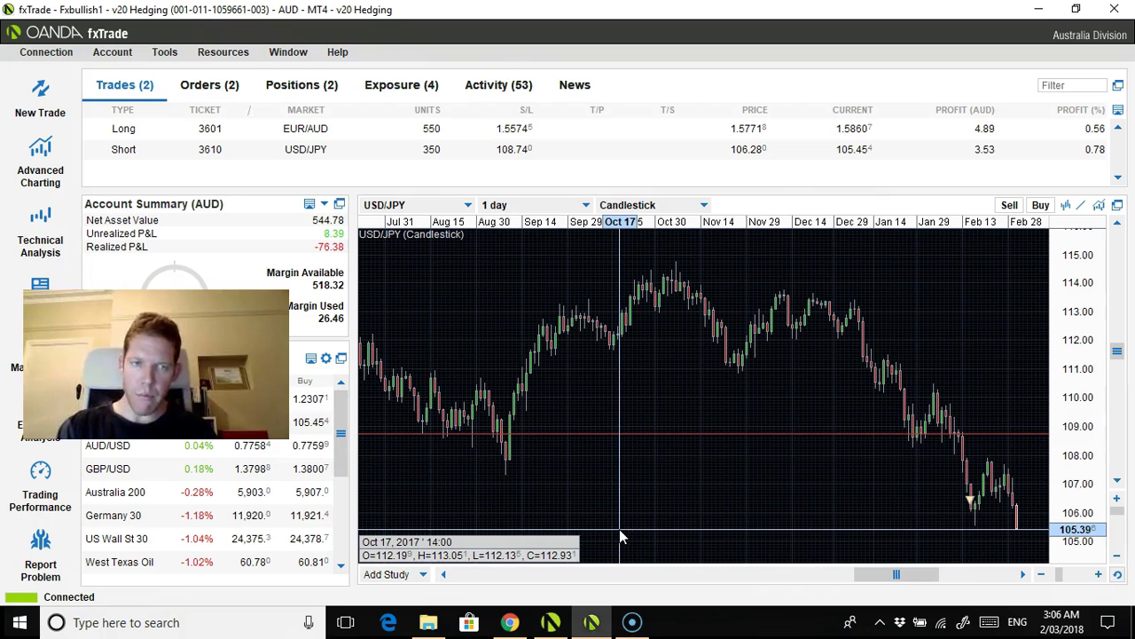
pyautogui.click(562, 444)
pyautogui.click(302, 151)
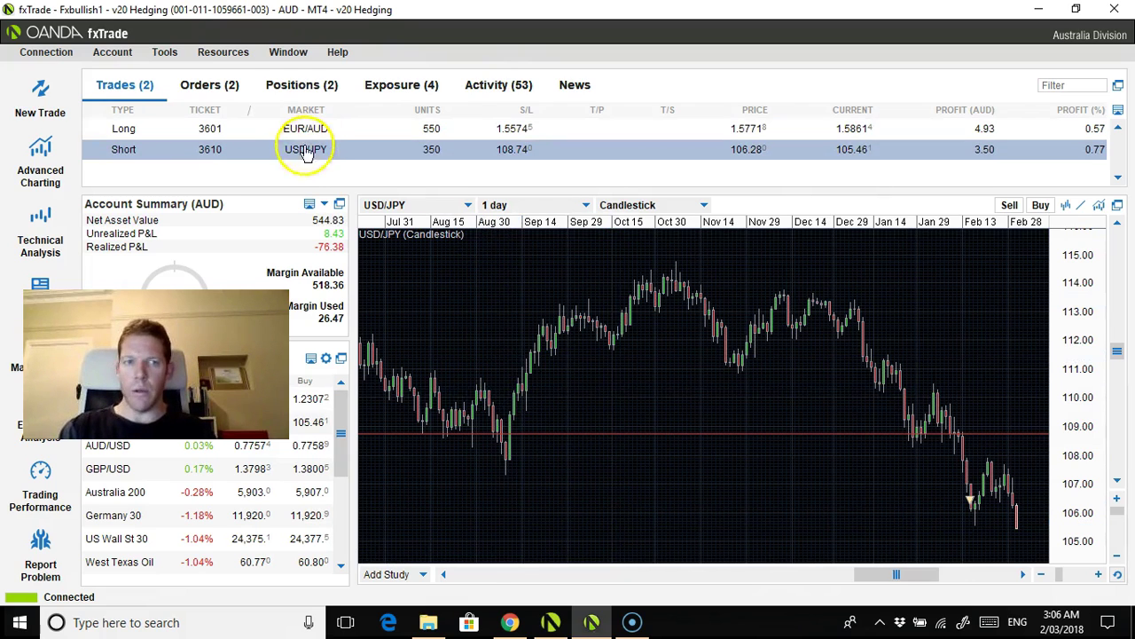
pyautogui.click(1052, 514)
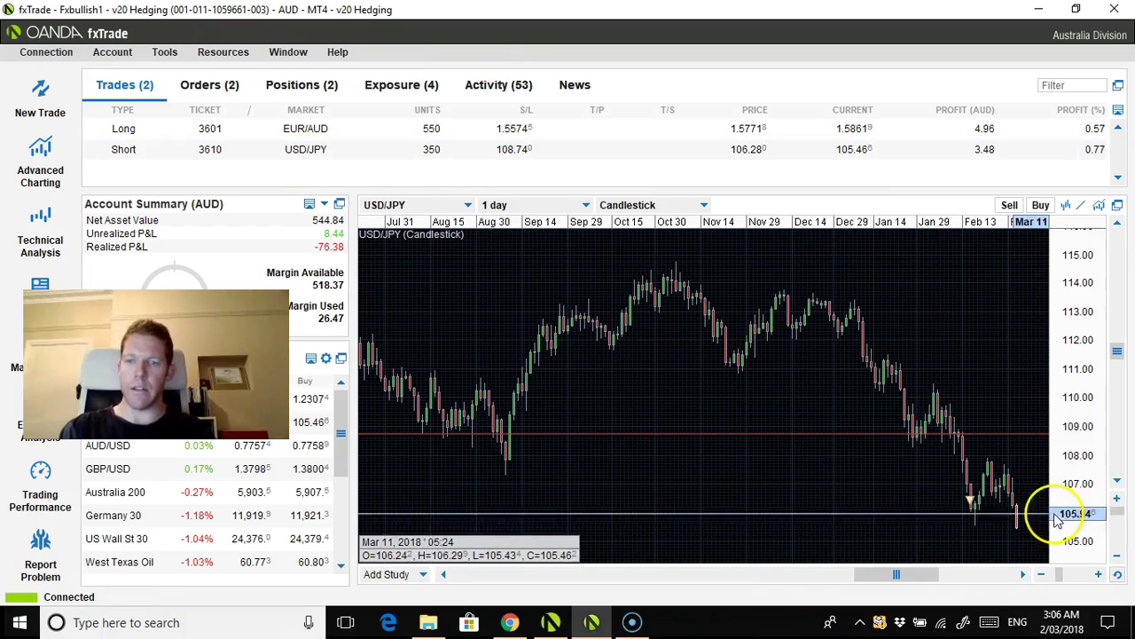
pyautogui.click(757, 426)
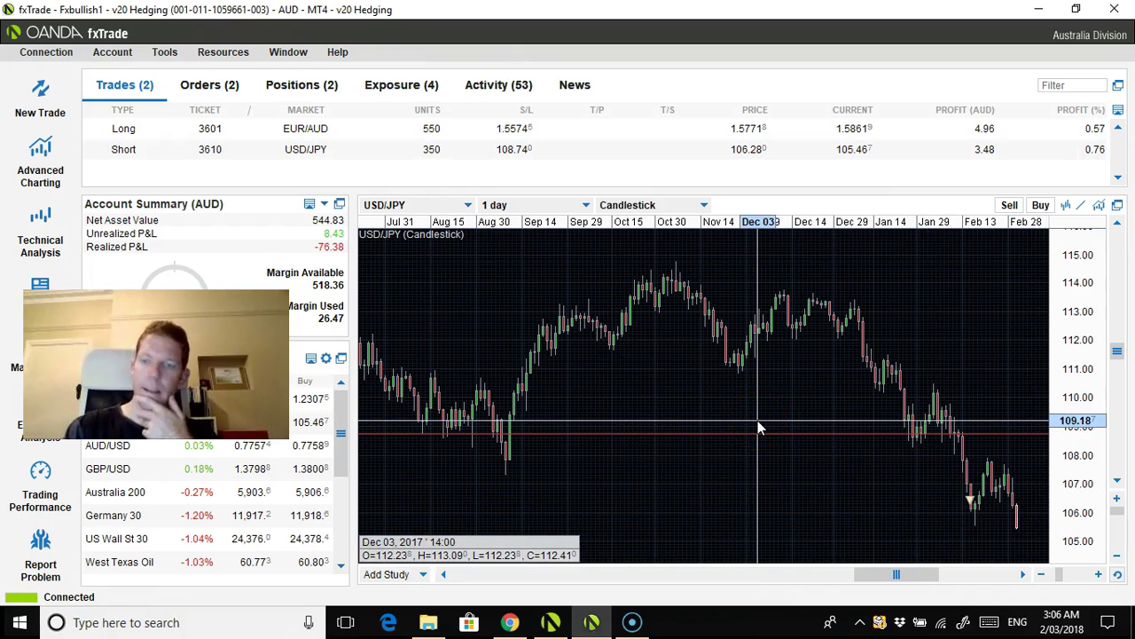
# Step: Set the chart back to 4 hour candles and switch it to EUR/AUD
pyautogui.click(584, 205)
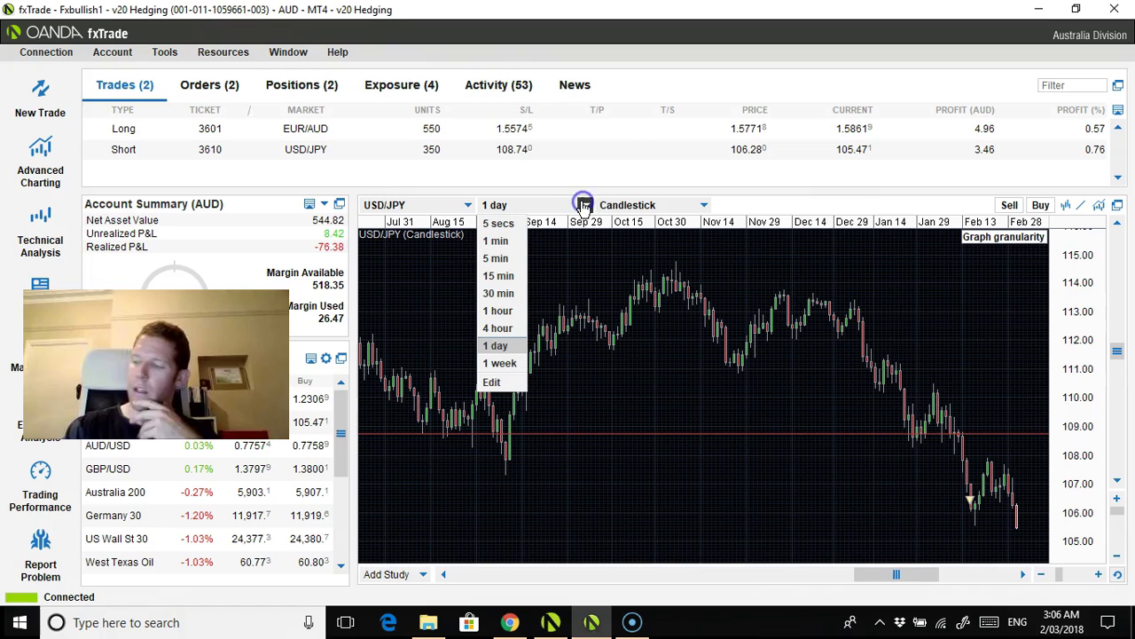
pyautogui.click(576, 353)
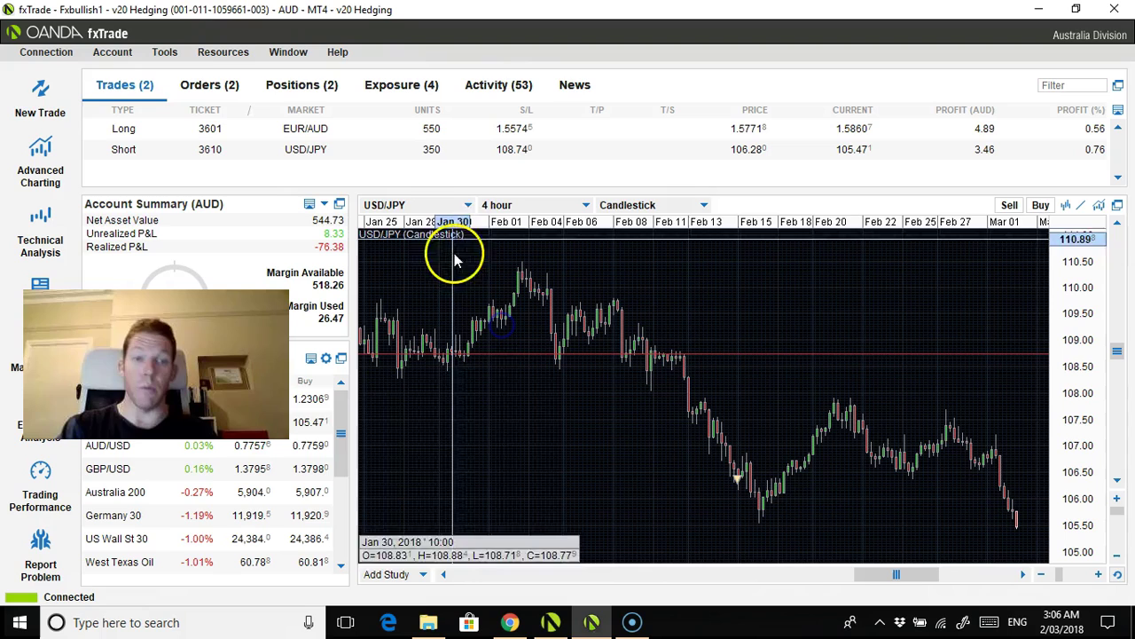
pyautogui.click(466, 203)
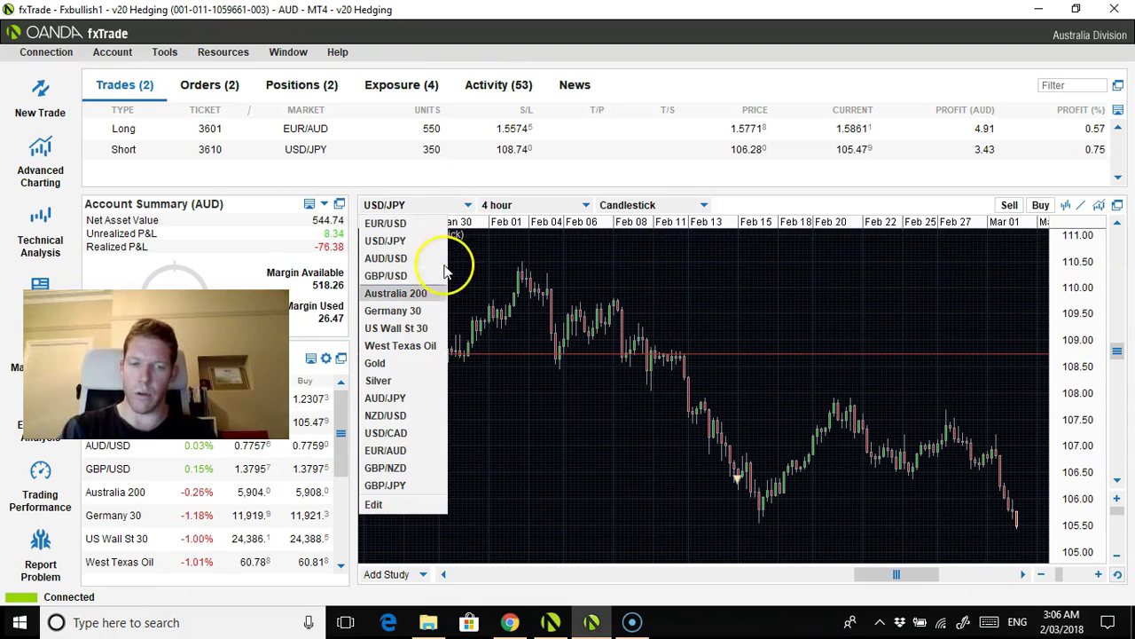
pyautogui.click(405, 451)
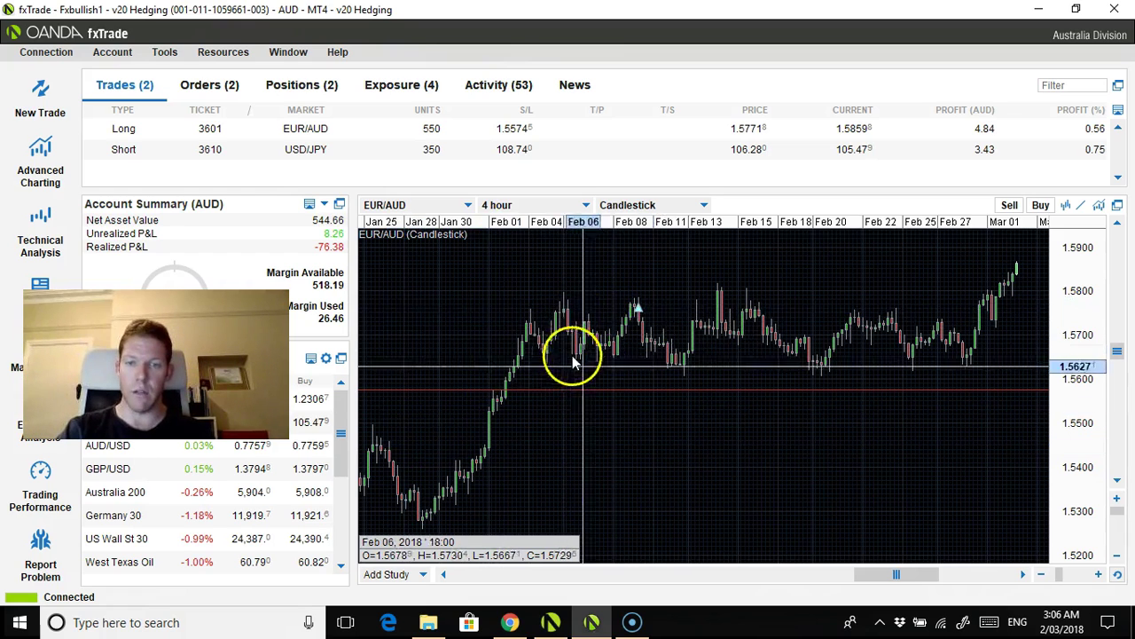
# Step: Examine the EUR/AUD price movement on 1 day candles and return the chart to 4 hour candles
pyautogui.click(581, 205)
pyautogui.click(496, 346)
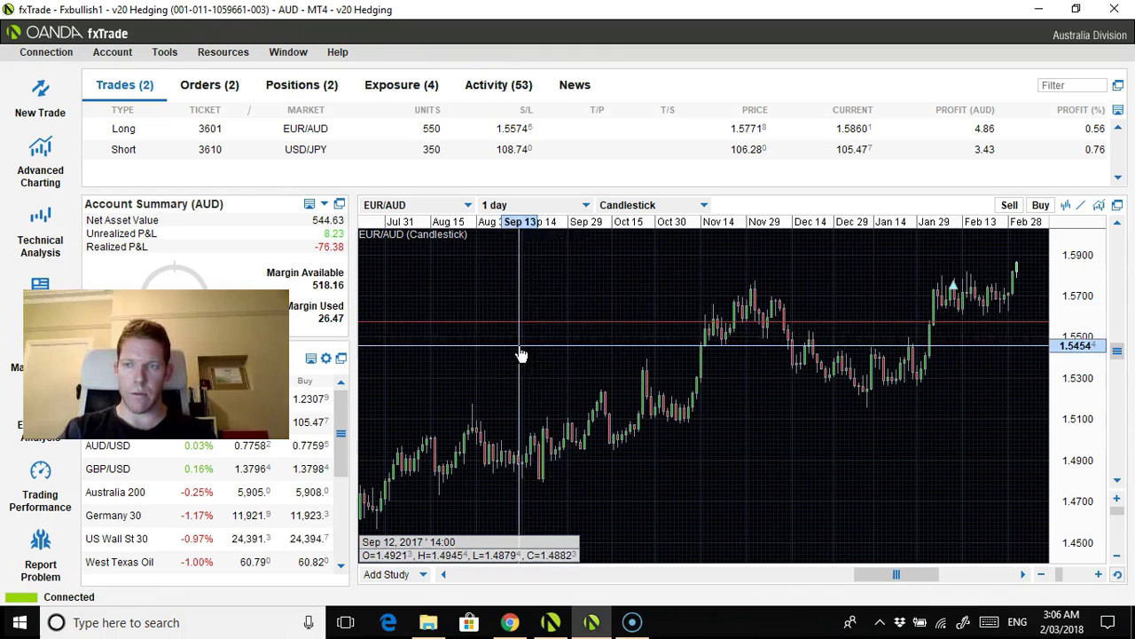
pyautogui.click(520, 255)
pyautogui.click(586, 204)
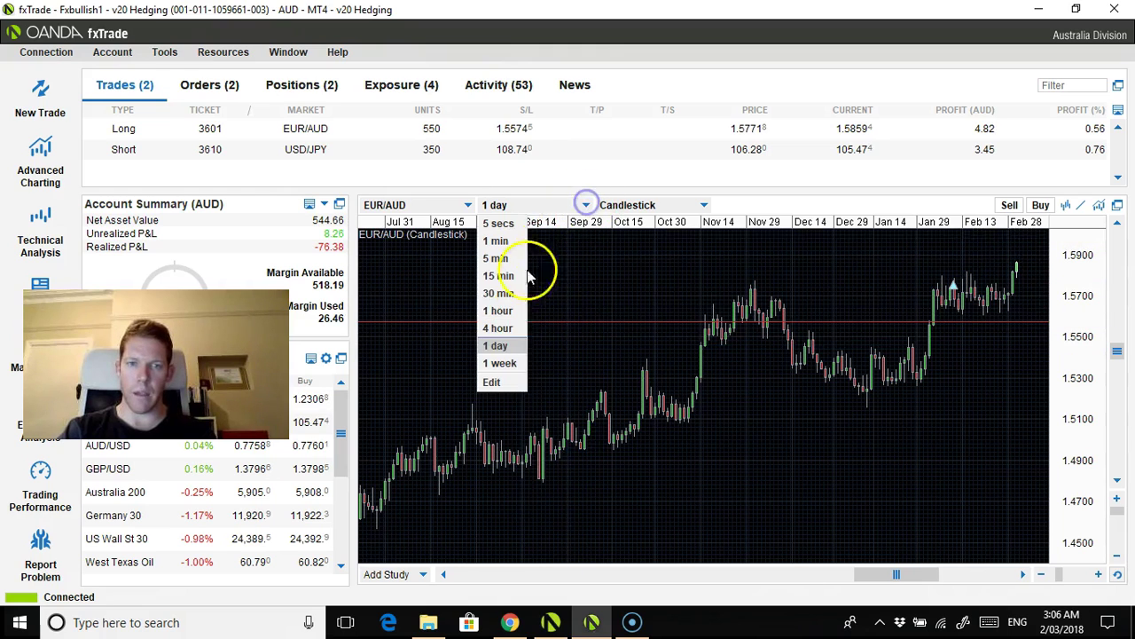
pyautogui.click(502, 328)
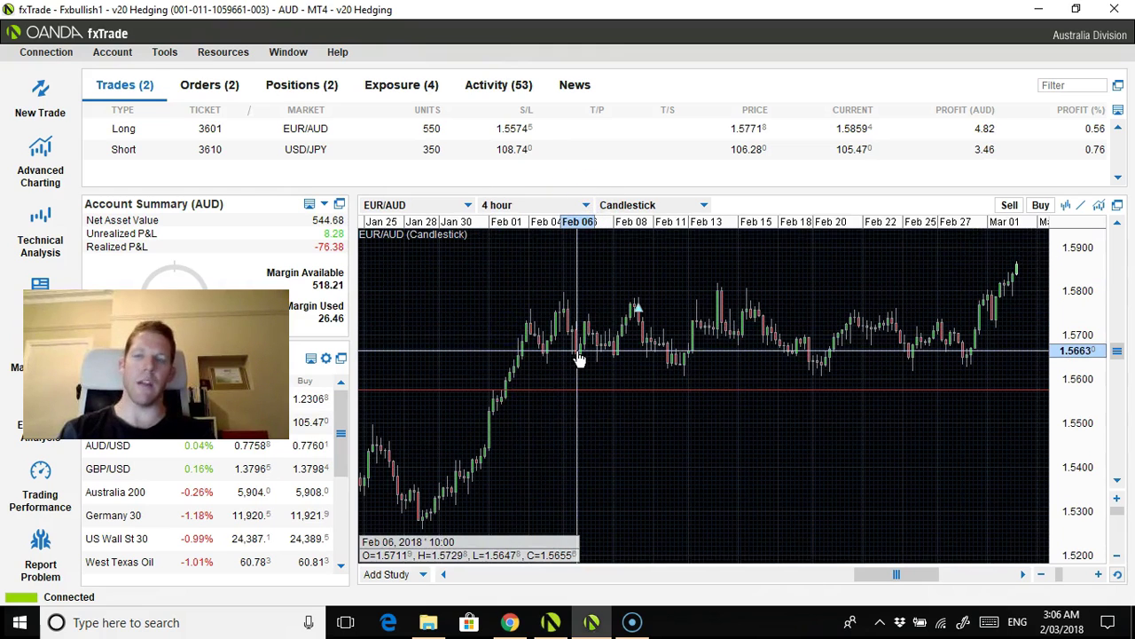
# Step: Switch the 4 hour chart to USD/CAD and examine its price movement since early February
pyautogui.click(438, 272)
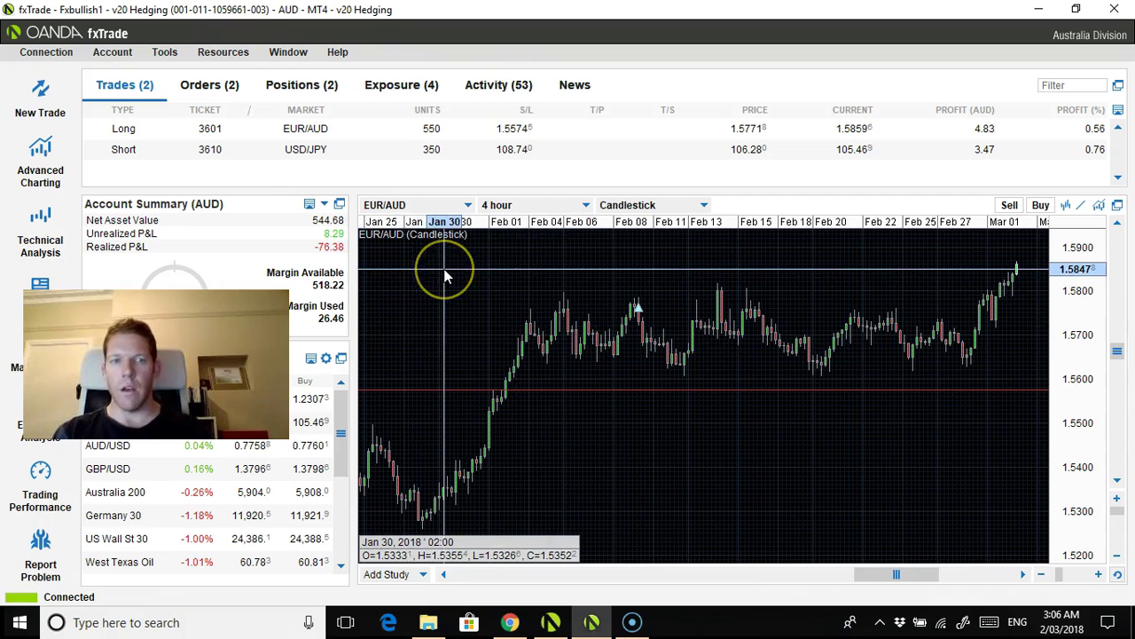
pyautogui.click(479, 217)
pyautogui.click(468, 205)
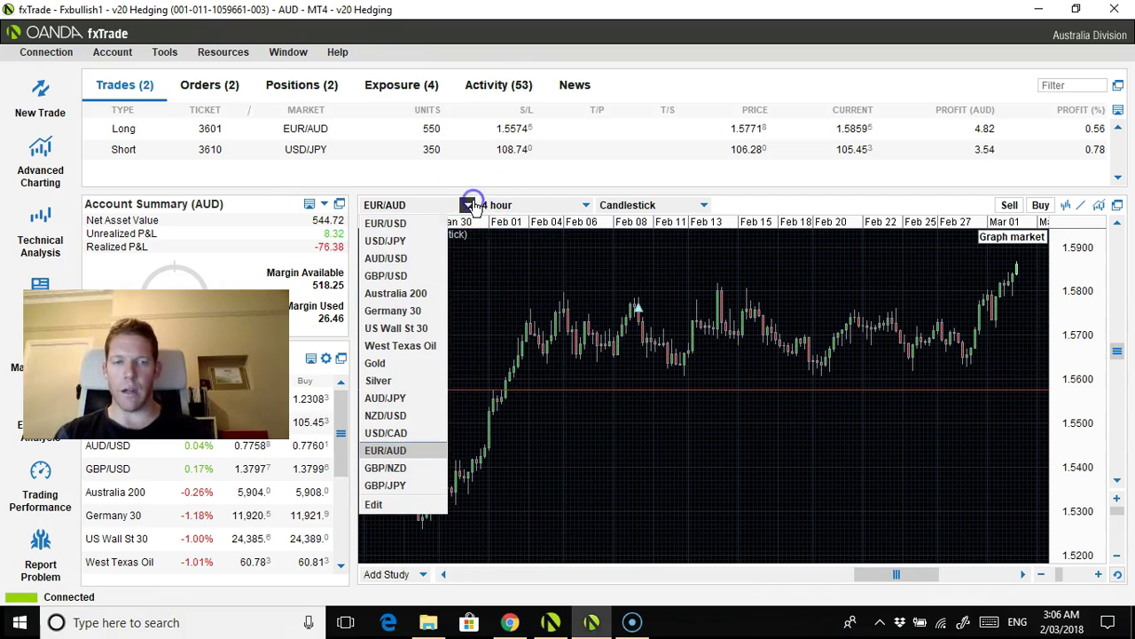
pyautogui.click(430, 433)
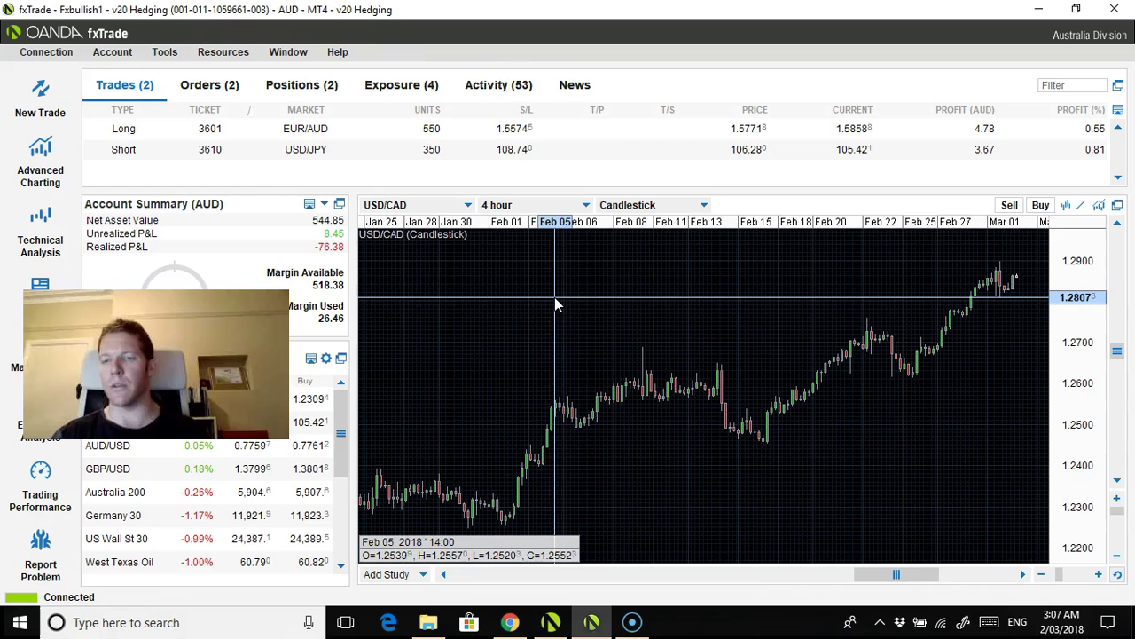
pyautogui.click(553, 299)
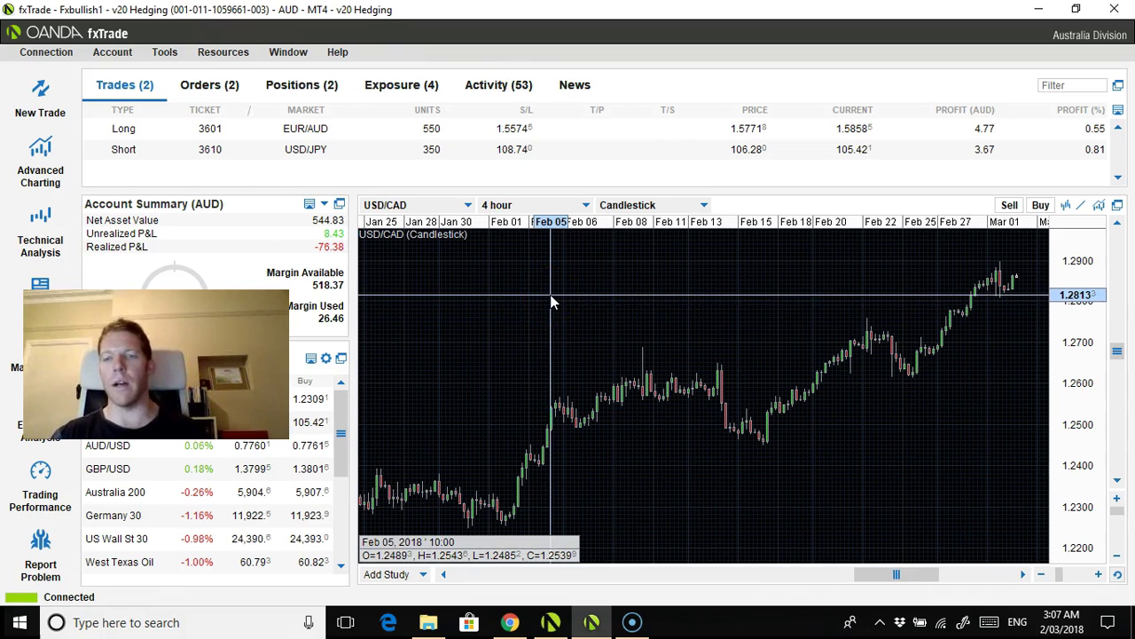
pyautogui.moveTo(553, 299); pyautogui.dragTo(626, 257)
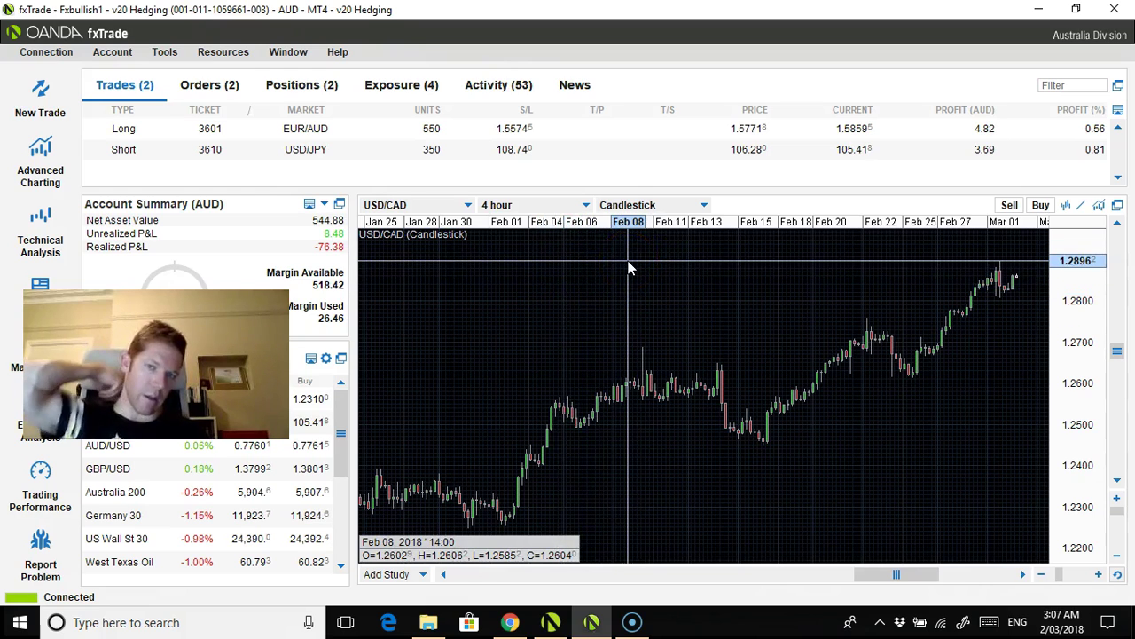
pyautogui.moveTo(628, 268); pyautogui.dragTo(631, 300)
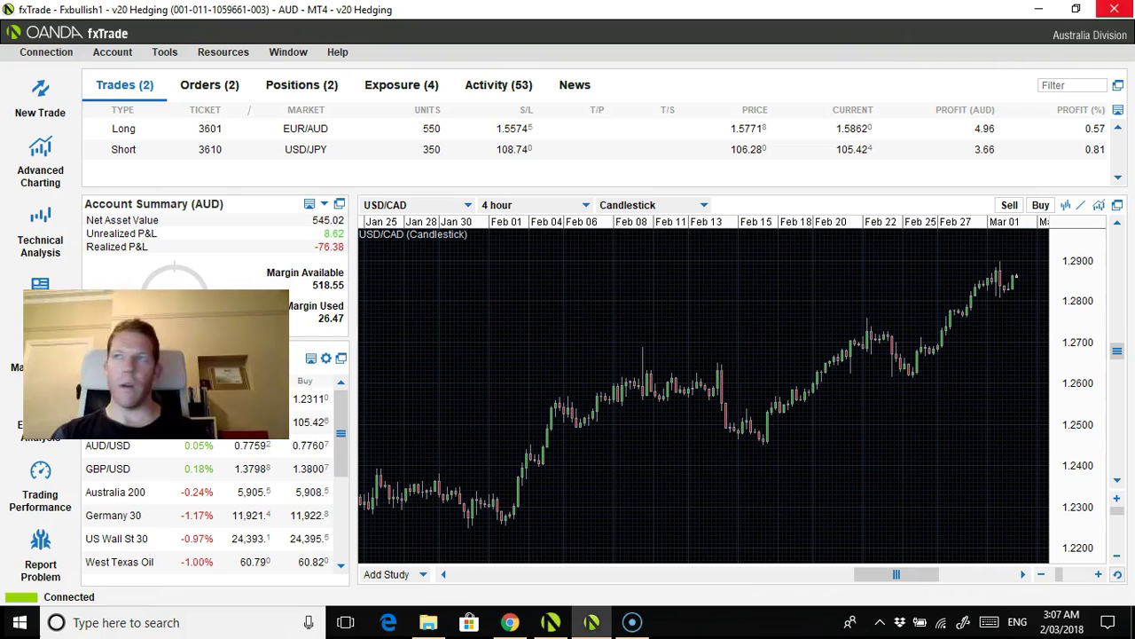
# Step: Minimize fxTrade and maximize the MetaTrader 4 window showing the AUDJPY 4 hour chart
pyautogui.hotkey('alt', 'Tab')
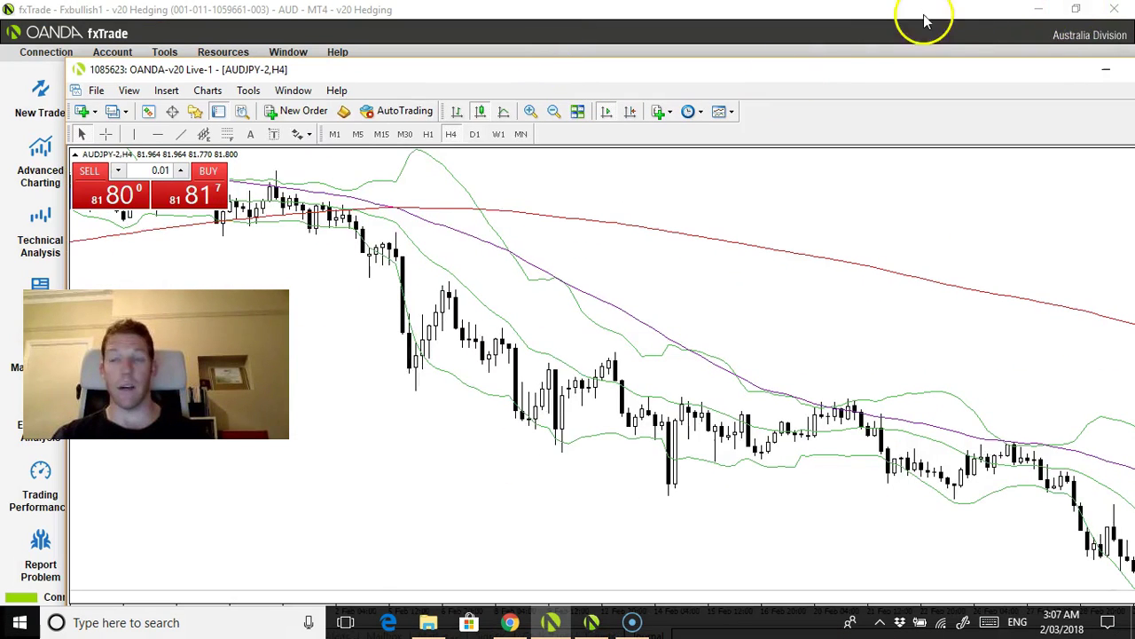
pyautogui.doubleClick(922, 9)
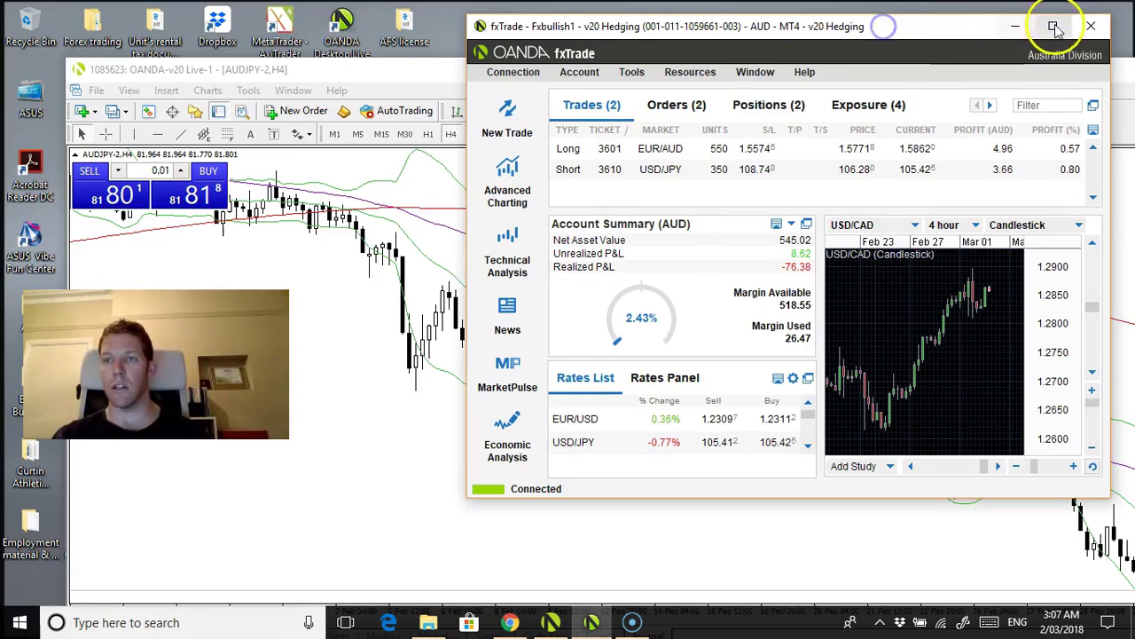
pyautogui.click(1046, 21)
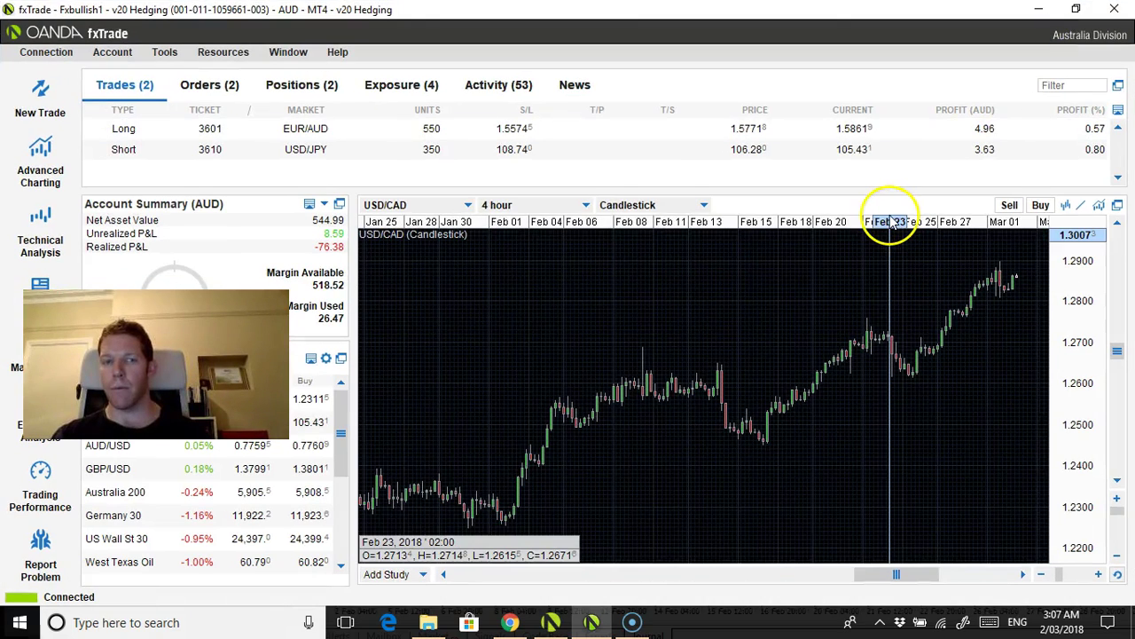
pyautogui.click(1039, 9)
pyautogui.doubleClick(1000, 70)
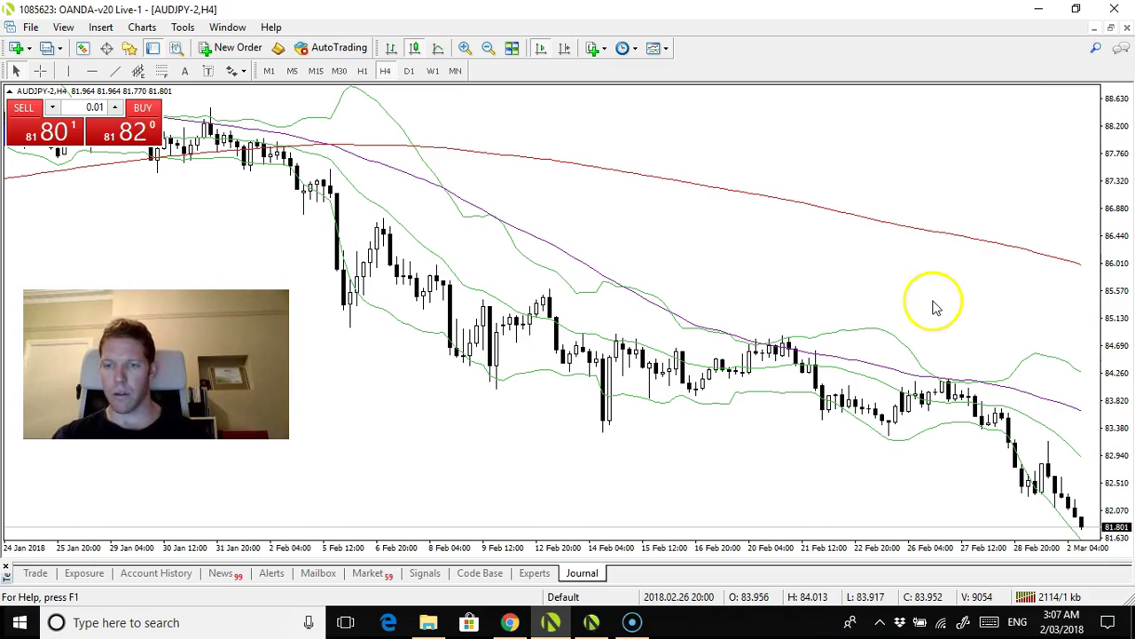
# Step: Place a horizontal line on the AUDJPY chart at about 83.65, across the late-February candles
pyautogui.click(91, 70)
pyautogui.click(950, 380)
pyautogui.moveTo(950, 387); pyautogui.dragTo(953, 411)
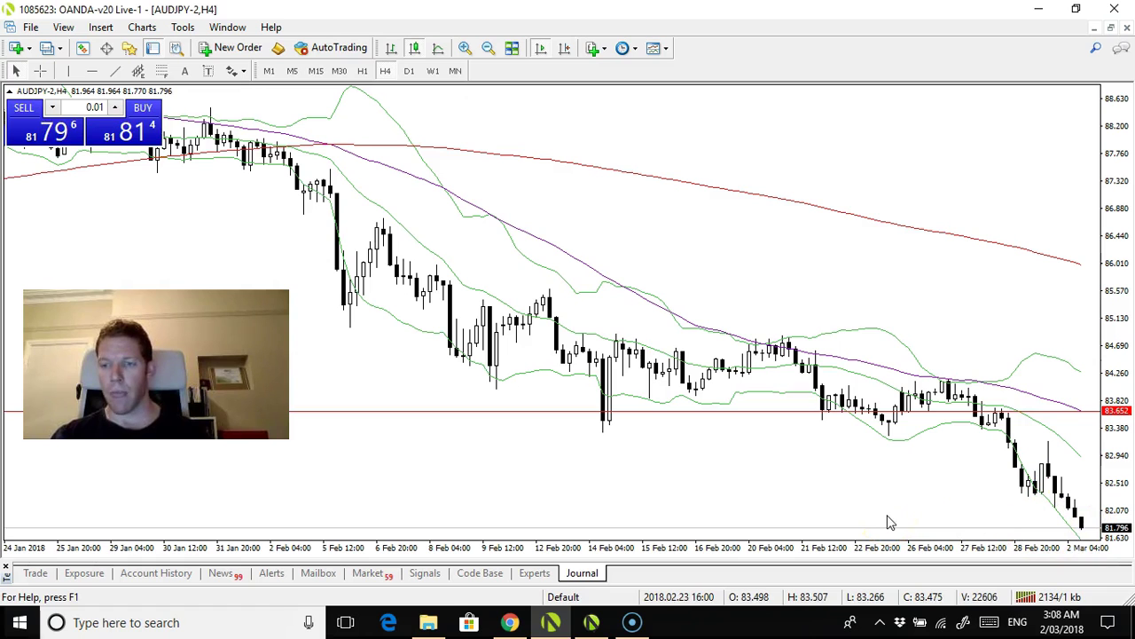
# Step: Add the custom b-clock_spread indicator to the AUDJPY chart with Distance 1 and a Black font color
pyautogui.click(100, 26)
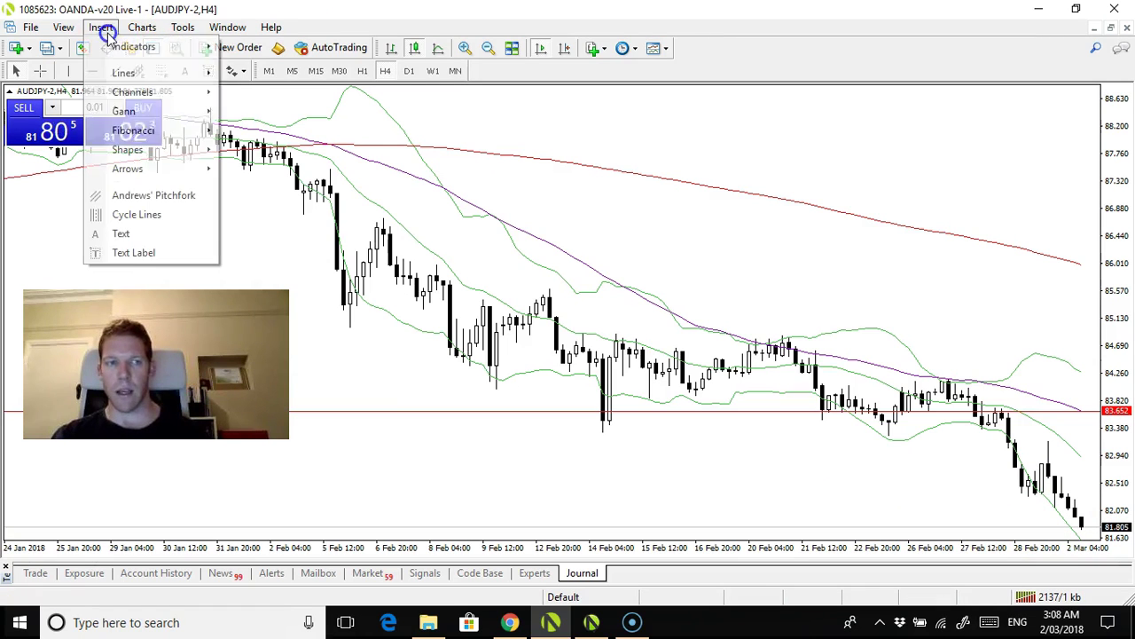
pyautogui.moveTo(109, 51)
pyautogui.click(395, 241)
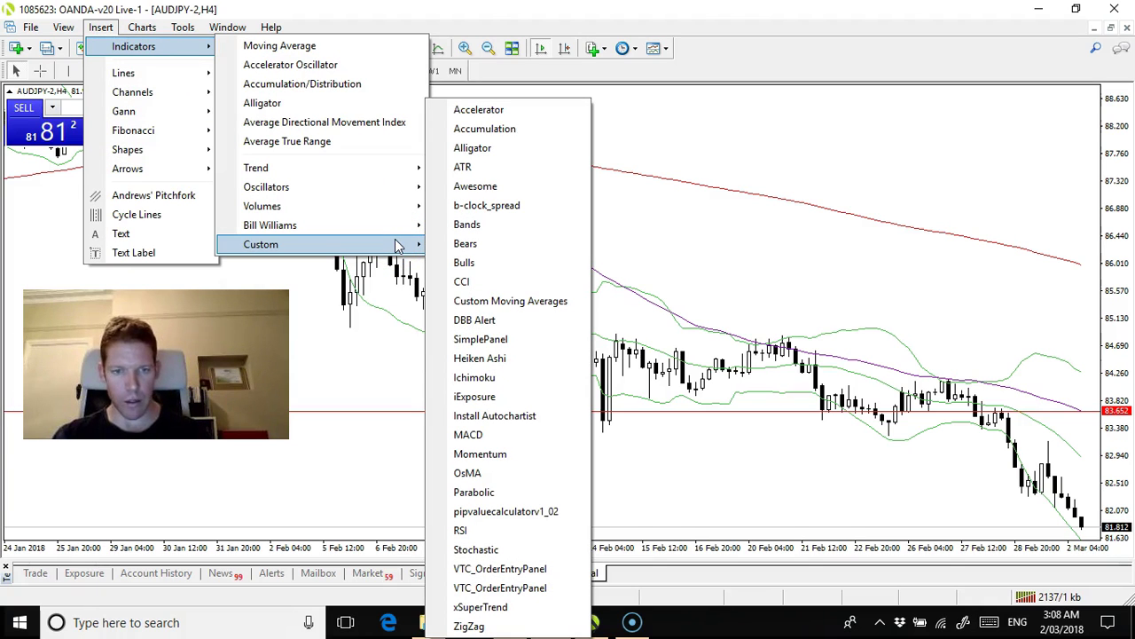
pyautogui.click(545, 206)
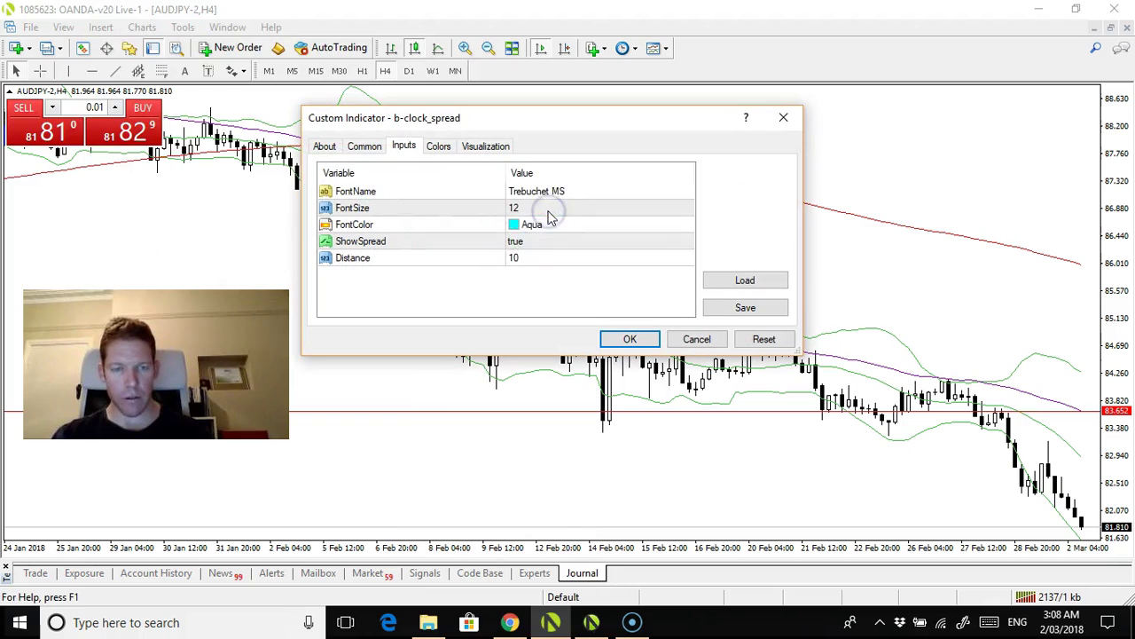
pyautogui.doubleClick(523, 258)
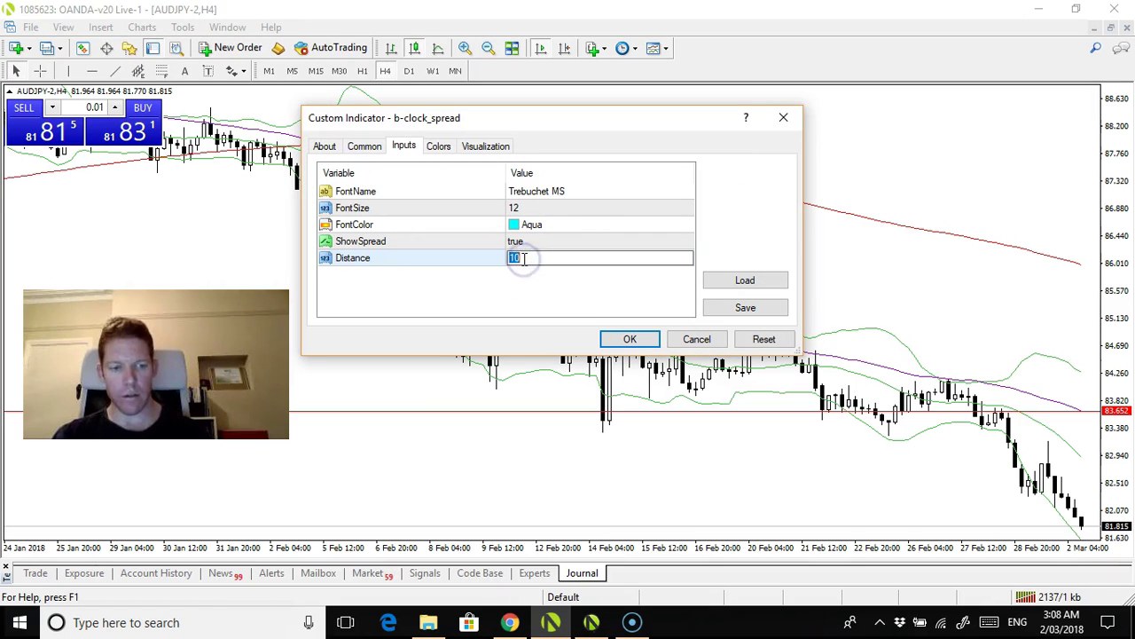
pyautogui.write('1')
pyautogui.doubleClick(524, 226)
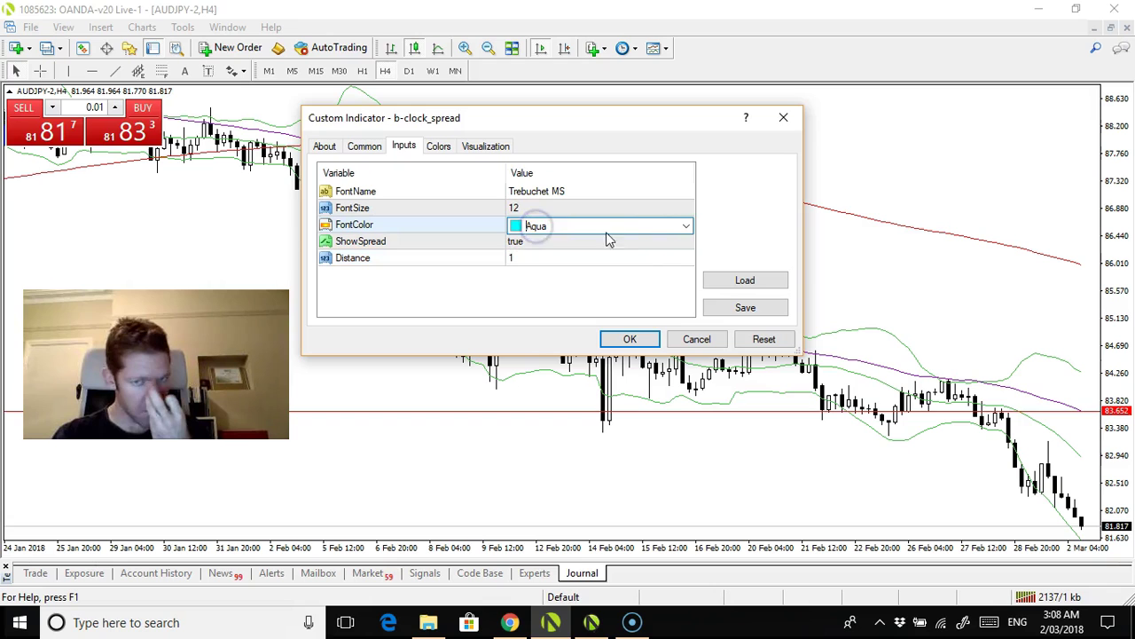
pyautogui.click(680, 229)
pyautogui.click(518, 264)
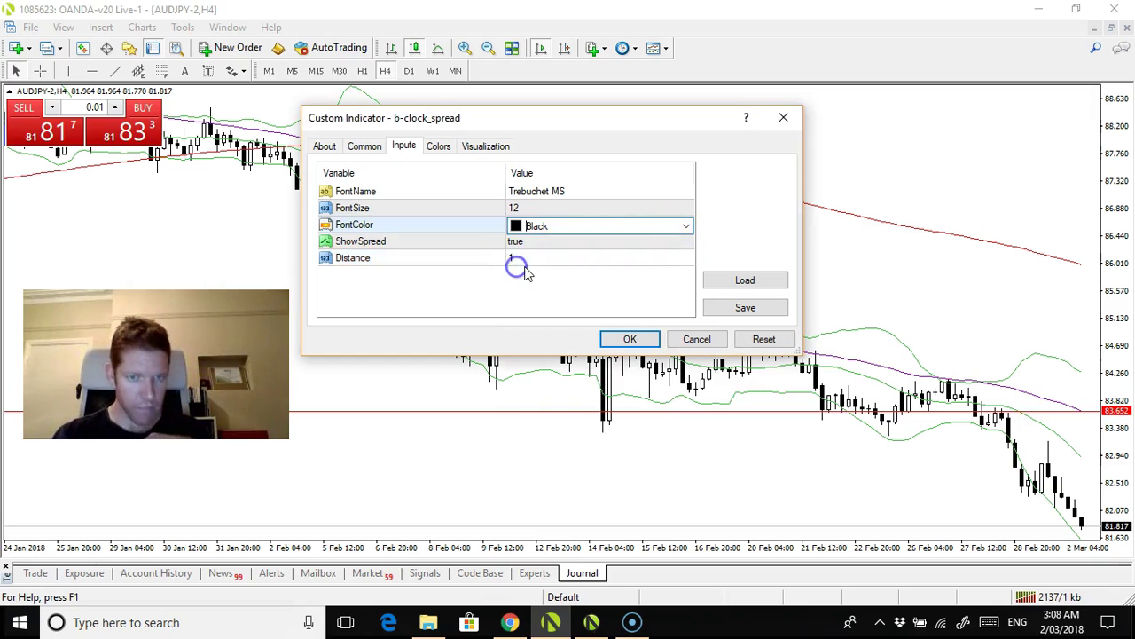
pyautogui.click(631, 340)
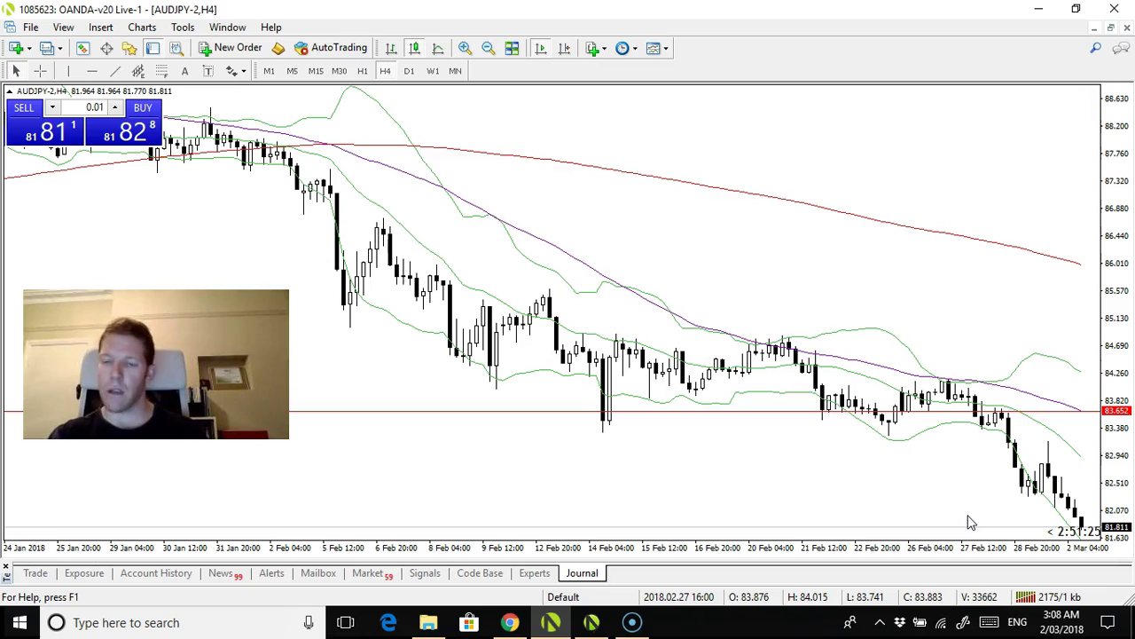
# Step: Switch to fxTrade and review the USD/CAD 4 hour chart around mid-February
pyautogui.moveTo(593, 619)
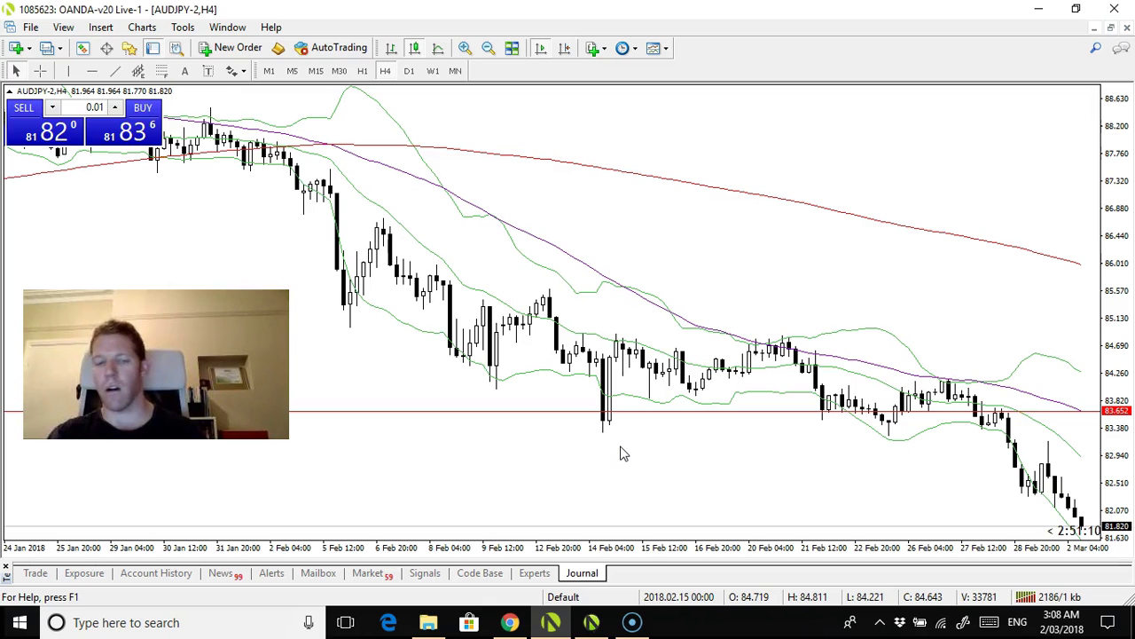
pyautogui.click(590, 622)
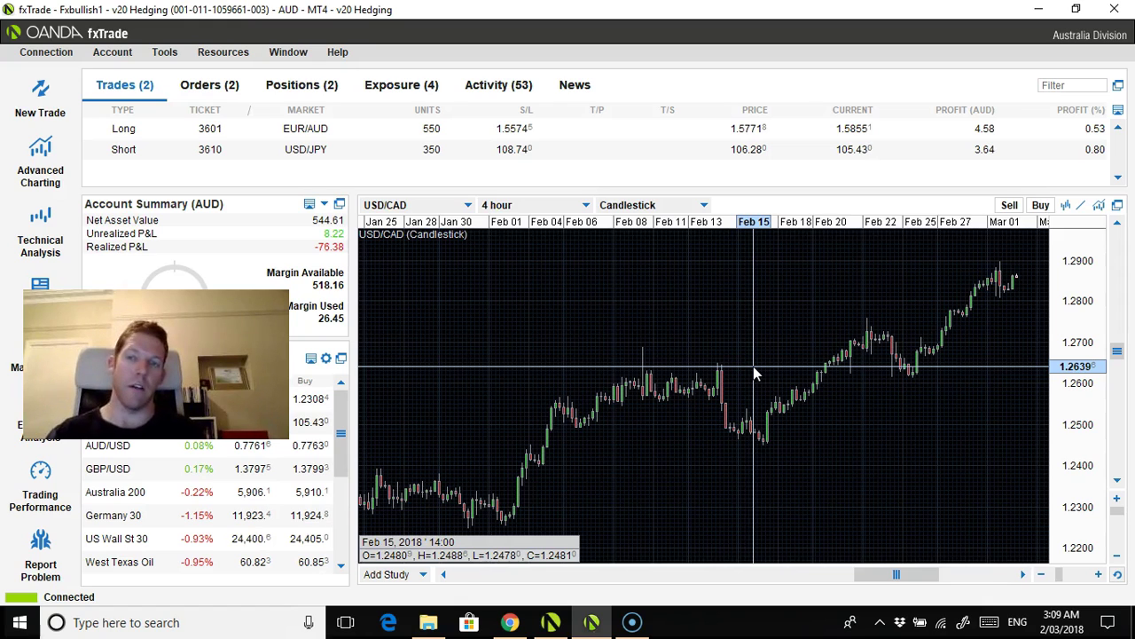
pyautogui.click(750, 362)
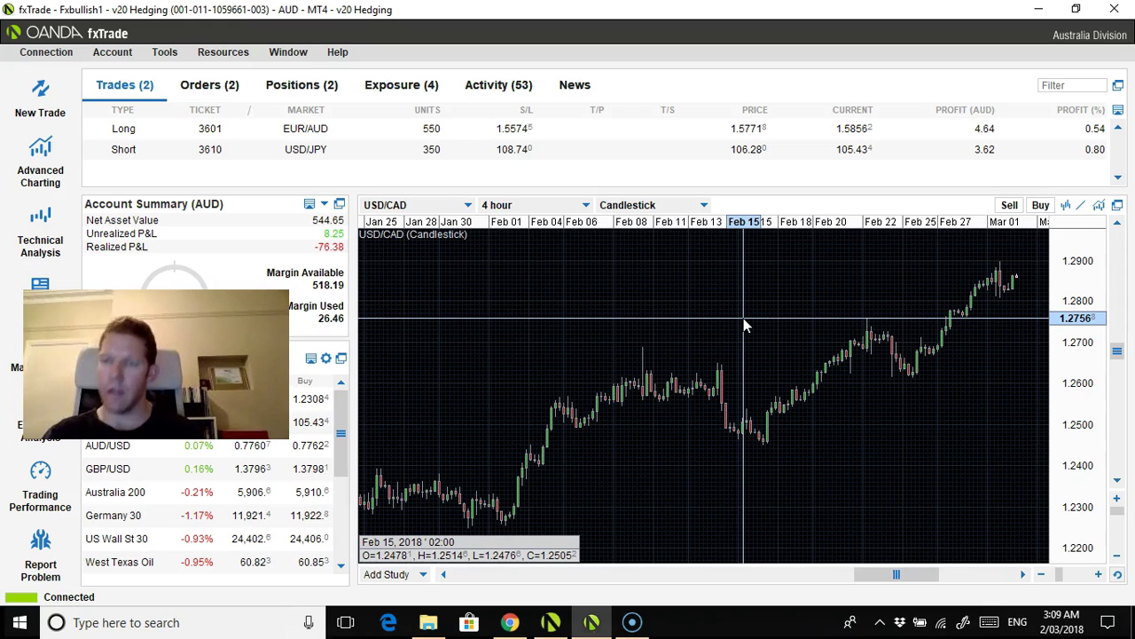
# Step: Switch back to MetaTrader 4, show the account history and enlarge its area to reveal the entries
pyautogui.click(550, 622)
pyautogui.click(181, 573)
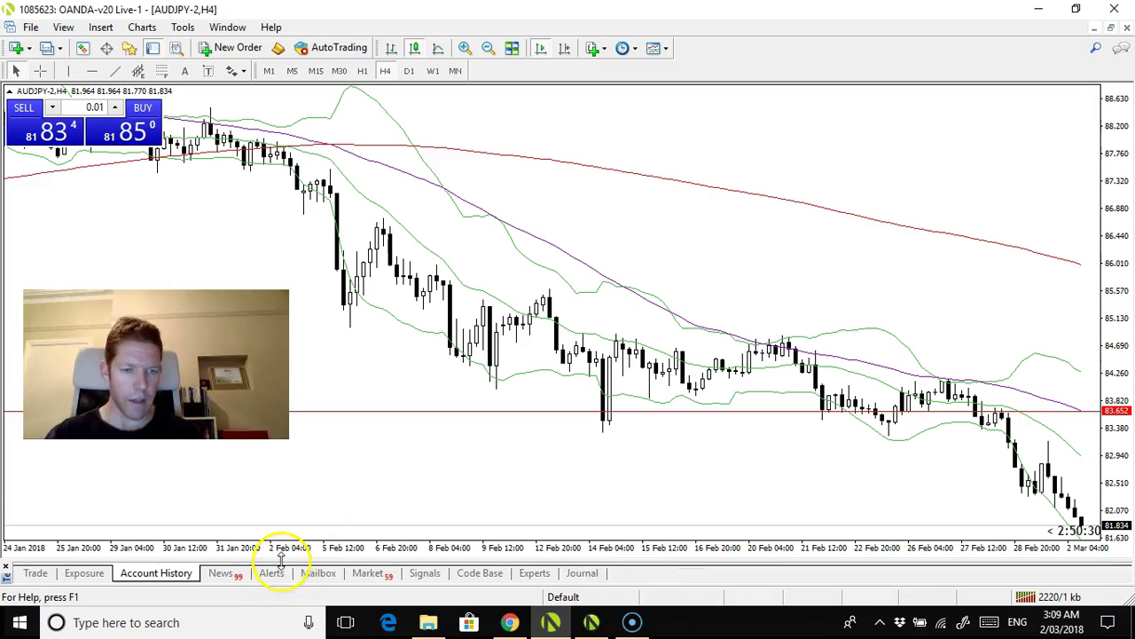
pyautogui.moveTo(280, 559); pyautogui.dragTo(279, 484)
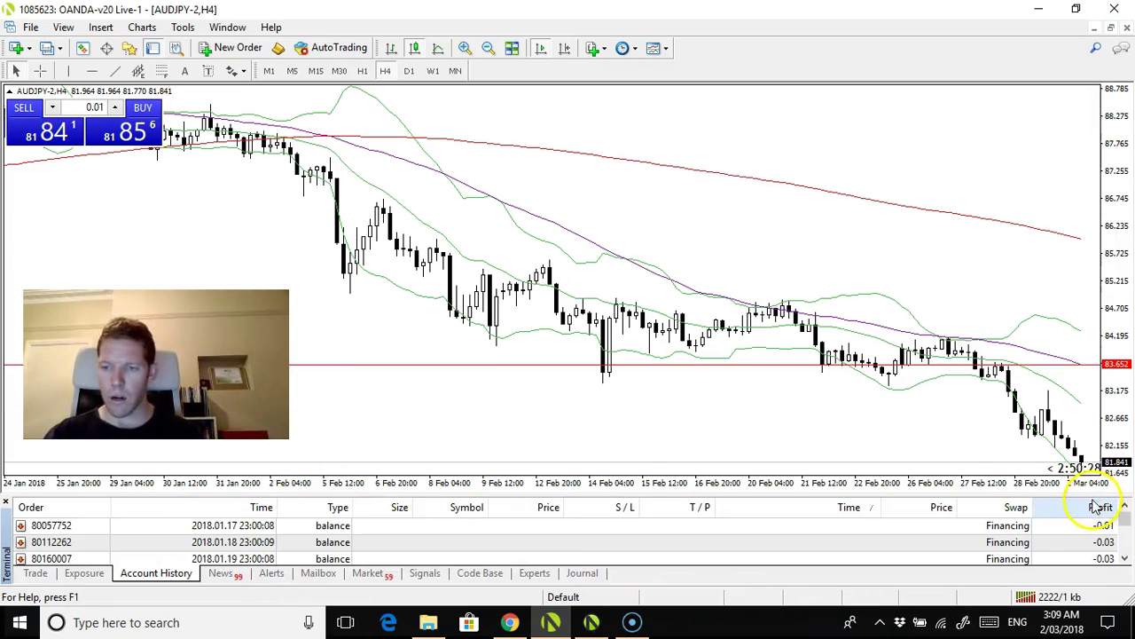
# Step: Look through the account history from the January entries to the latest closed usdcad-2 trade and the account totals
pyautogui.click(1124, 559)
pyautogui.click(1124, 559)
pyautogui.click(1123, 559)
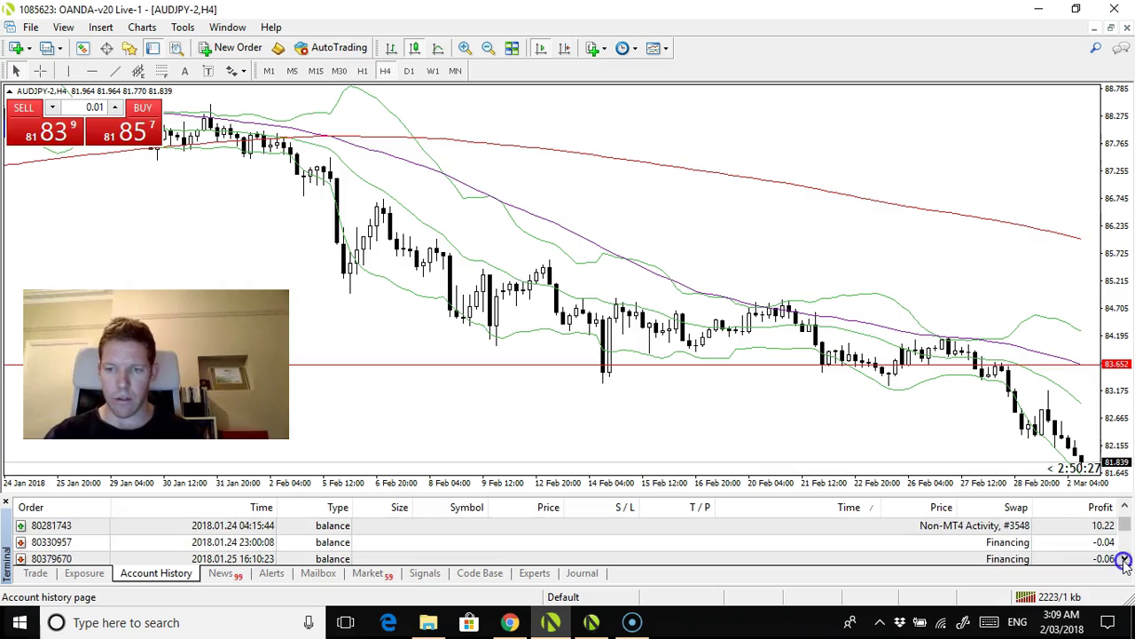
pyautogui.click(1124, 560)
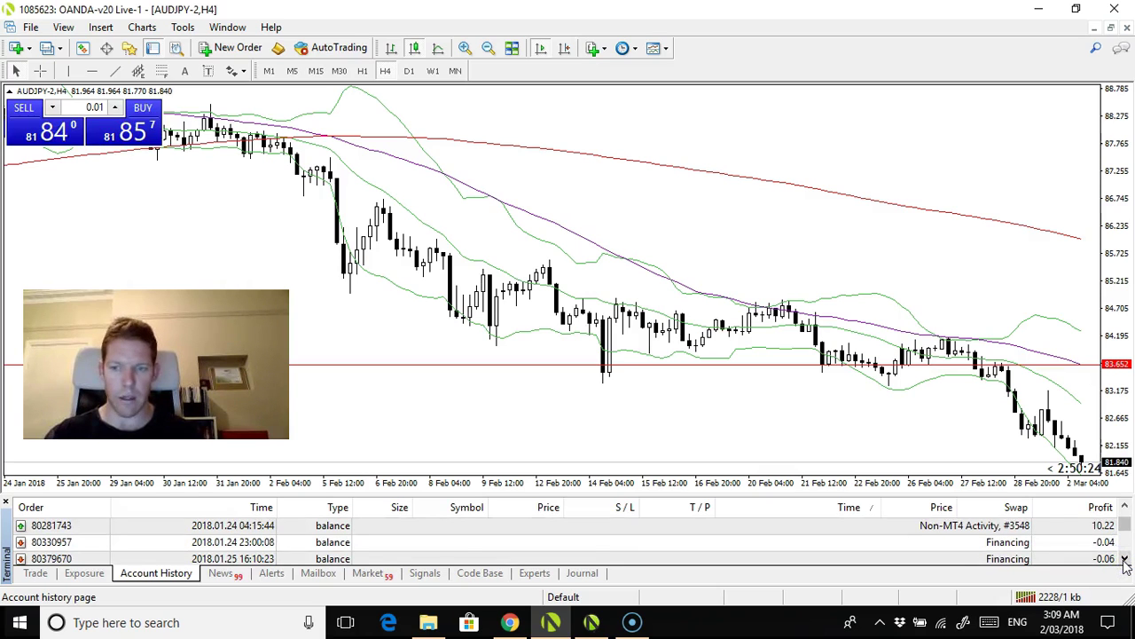
pyautogui.click(1124, 508)
pyautogui.click(1124, 508)
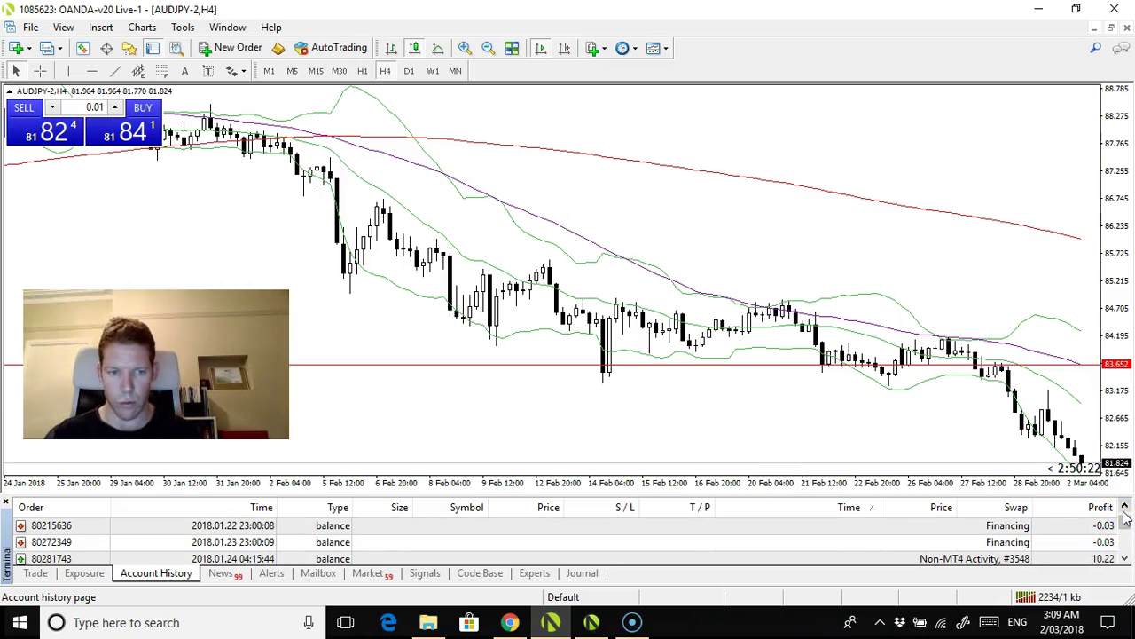
pyautogui.click(1125, 558)
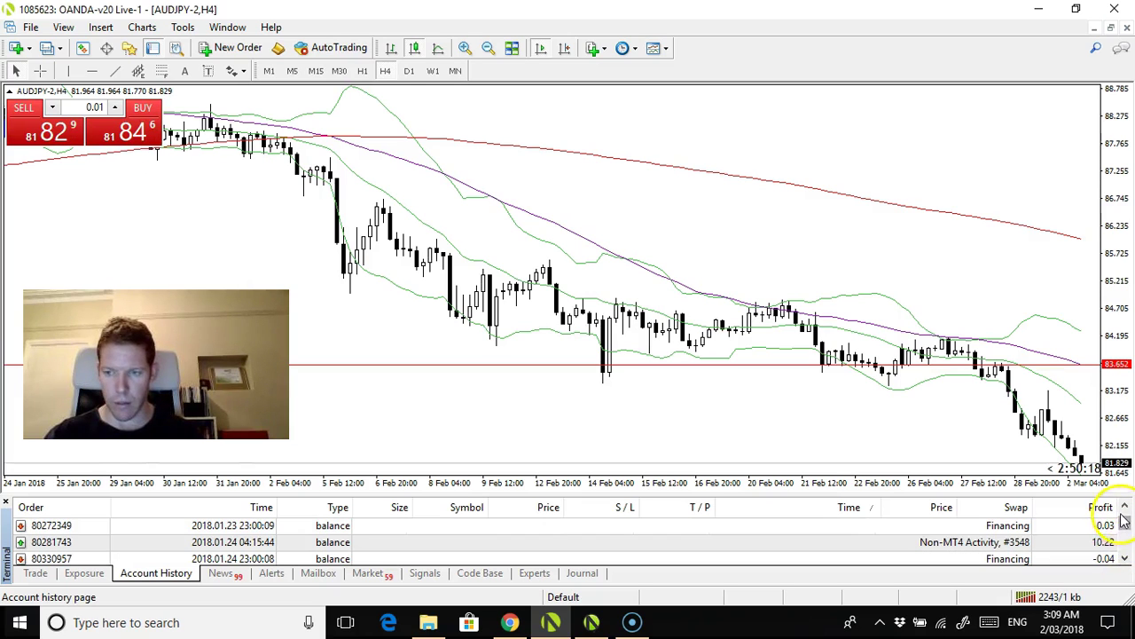
pyautogui.click(1125, 558)
pyautogui.click(1124, 558)
pyautogui.click(1125, 558)
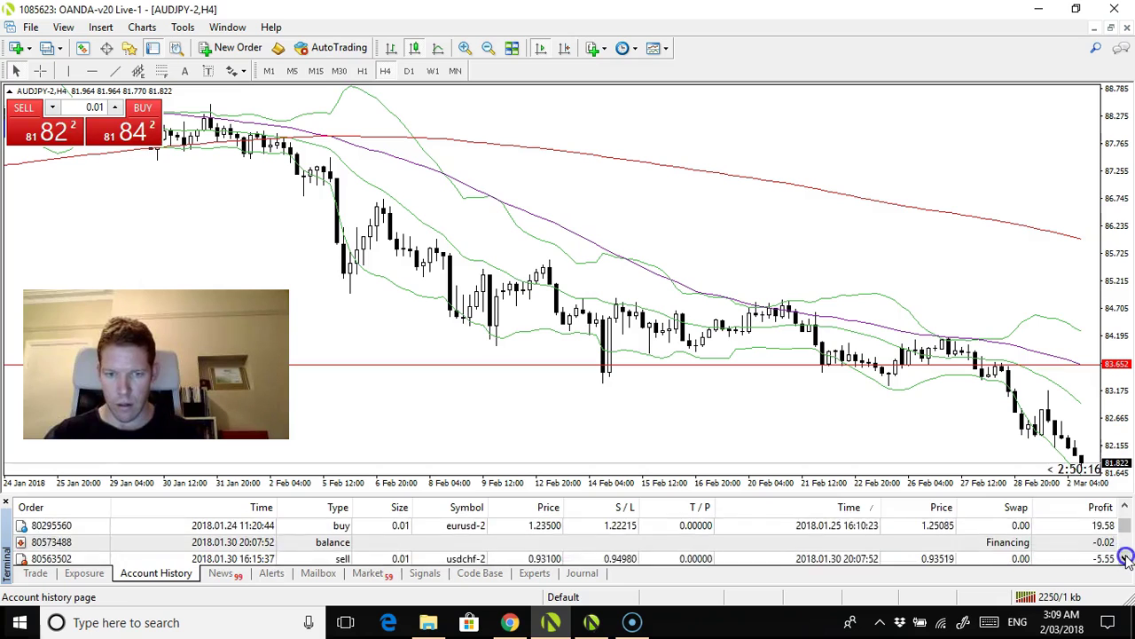
pyautogui.click(1125, 558)
pyautogui.click(1125, 558)
pyautogui.click(1125, 558)
pyautogui.click(1124, 558)
pyautogui.click(1124, 558)
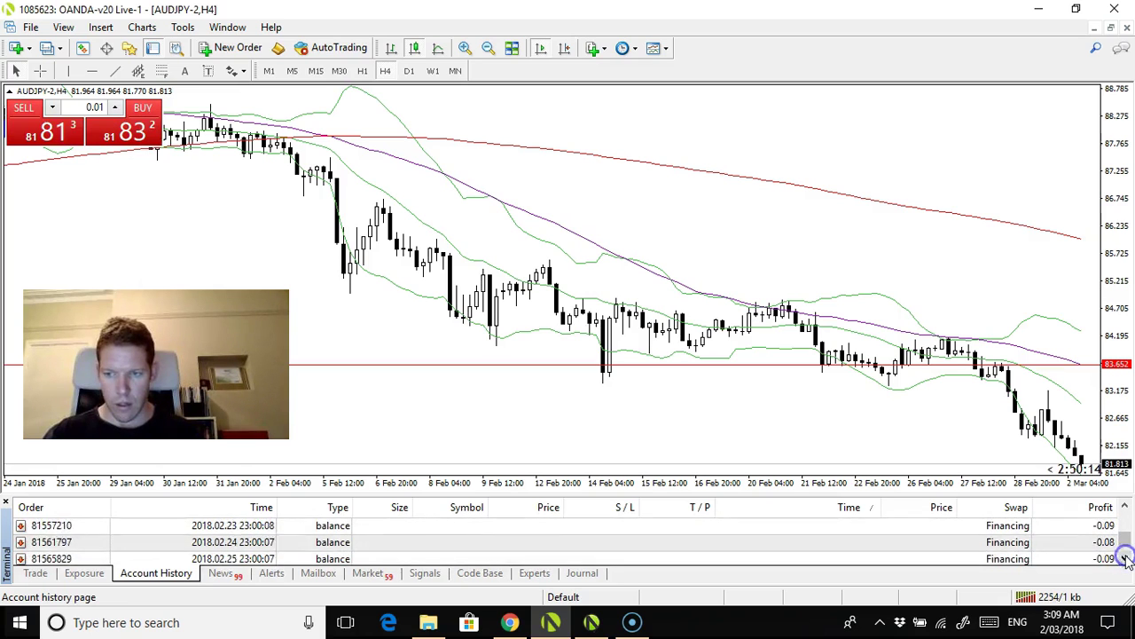
pyautogui.click(1125, 558)
pyautogui.click(1124, 558)
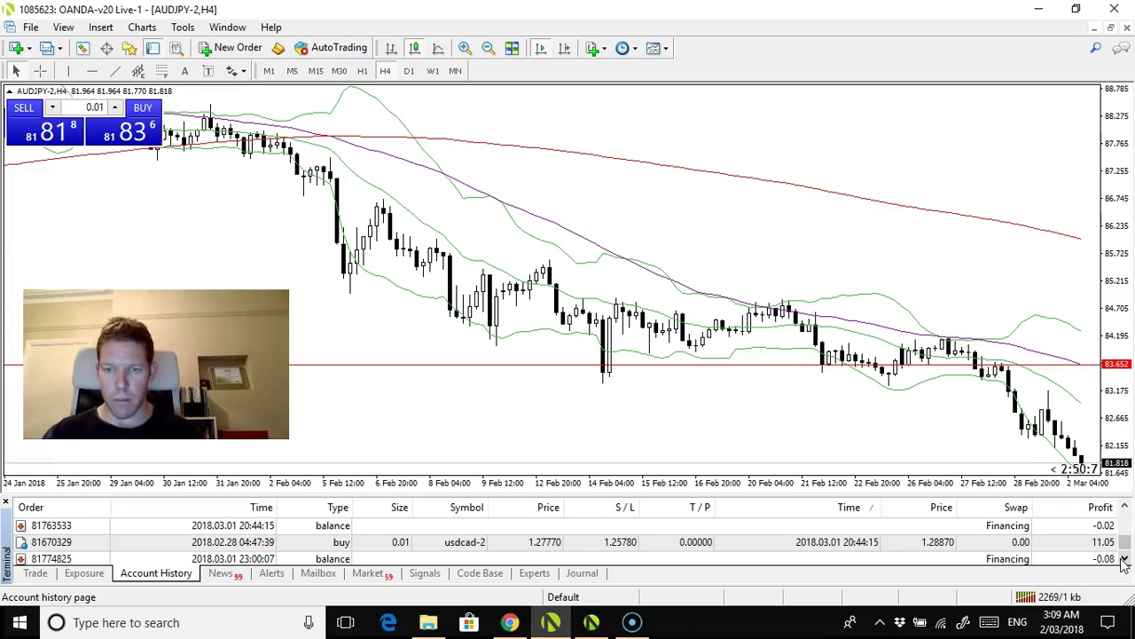
pyautogui.click(1124, 562)
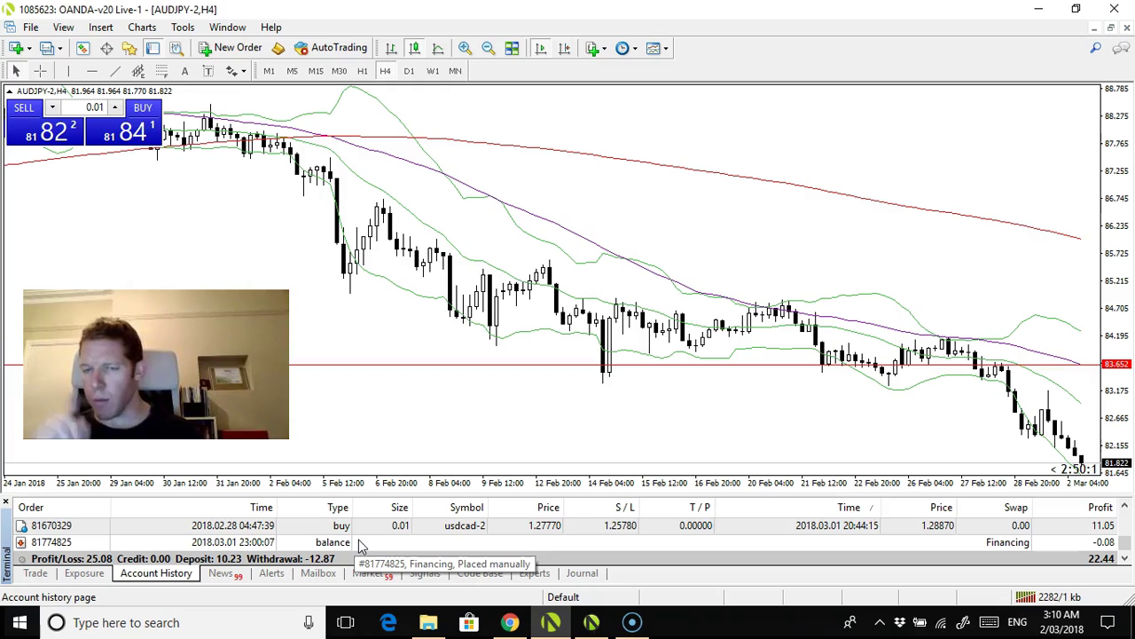
# Step: Set the AUDJPY chart to the daily timeframe
pyautogui.click(409, 71)
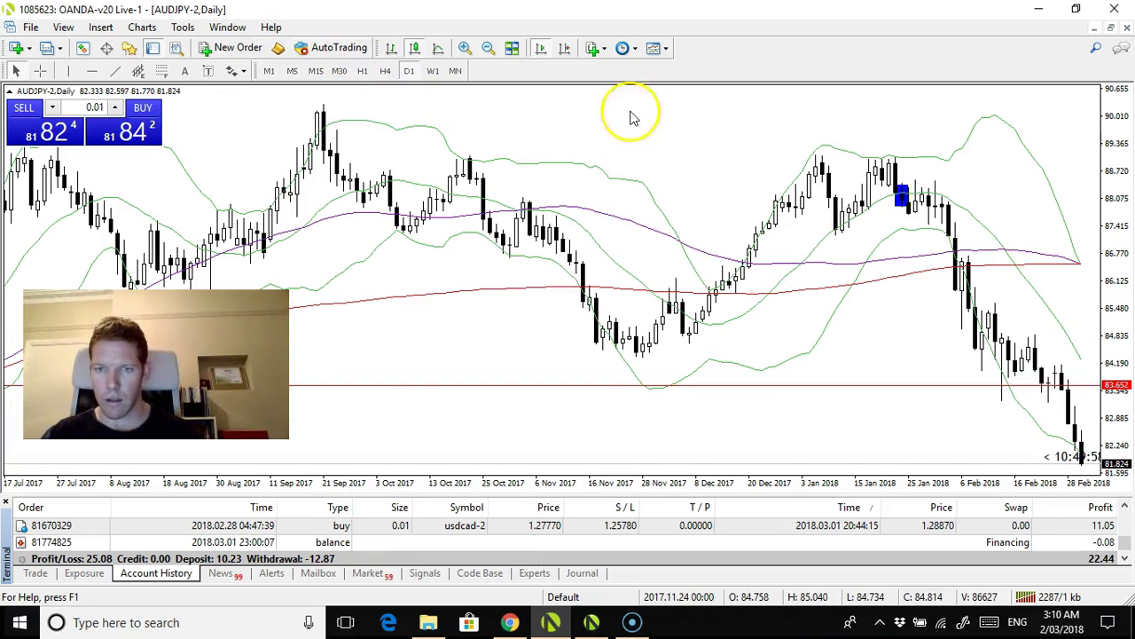
# Step: Set the AUDJPY chart to the weekly timeframe and examine recent price action around the red horizontal line at 83.652
pyautogui.click(488, 48)
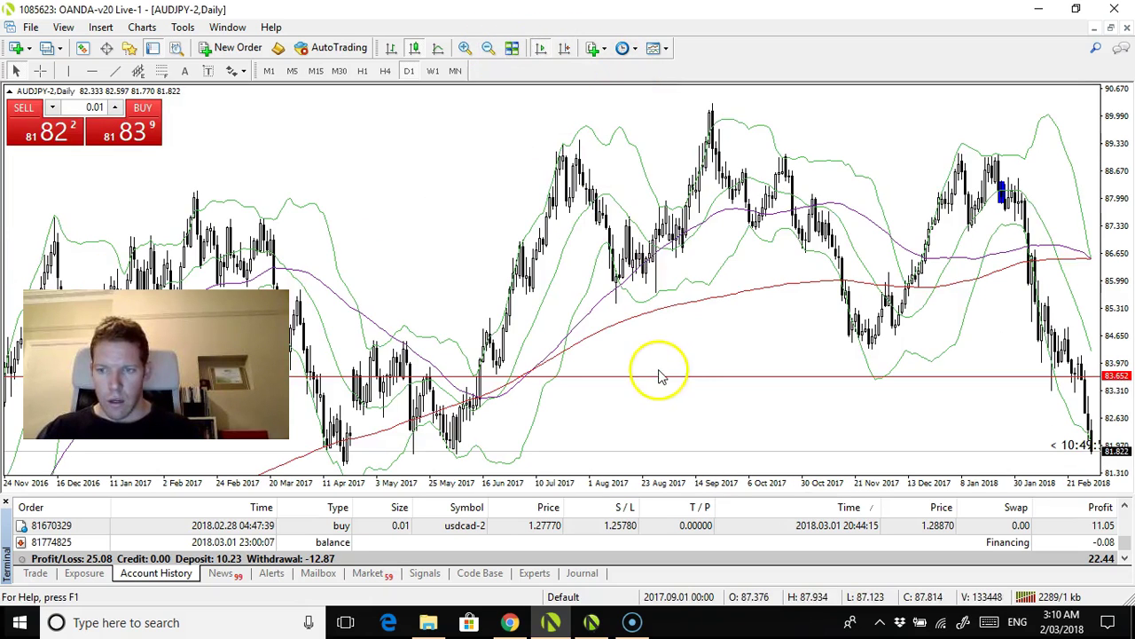
pyautogui.click(635, 388)
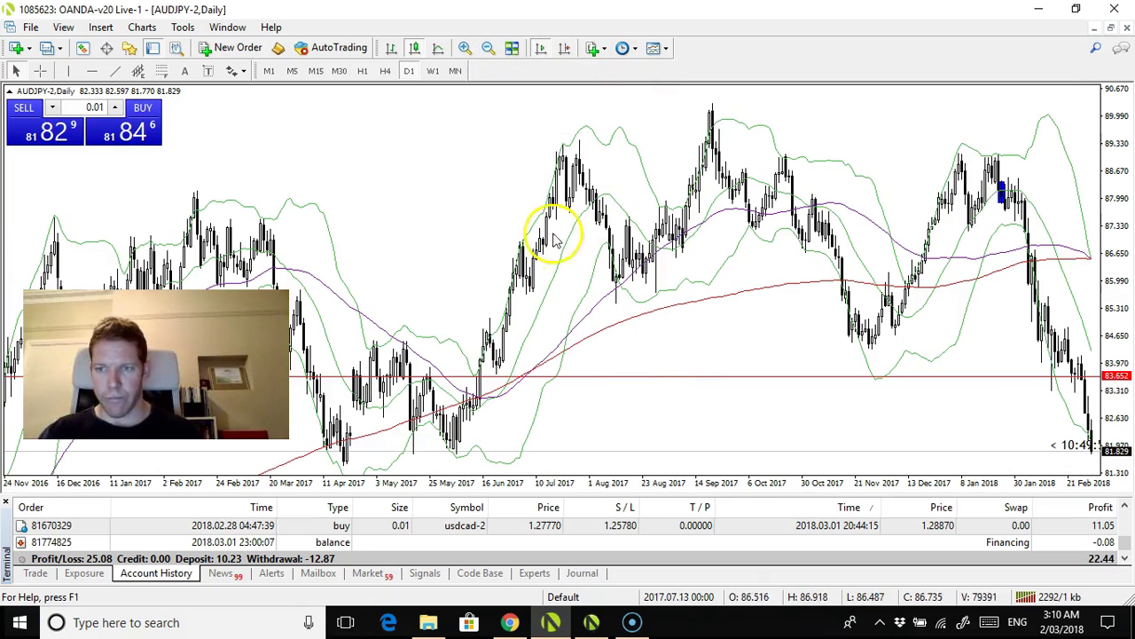
pyautogui.click(432, 71)
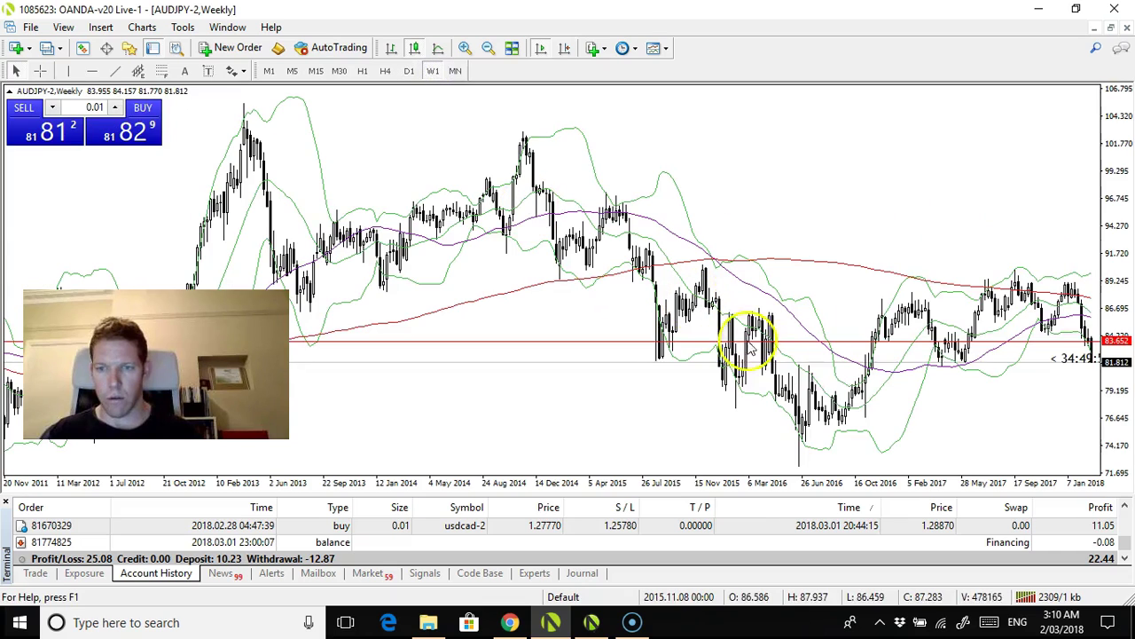
pyautogui.click(988, 380)
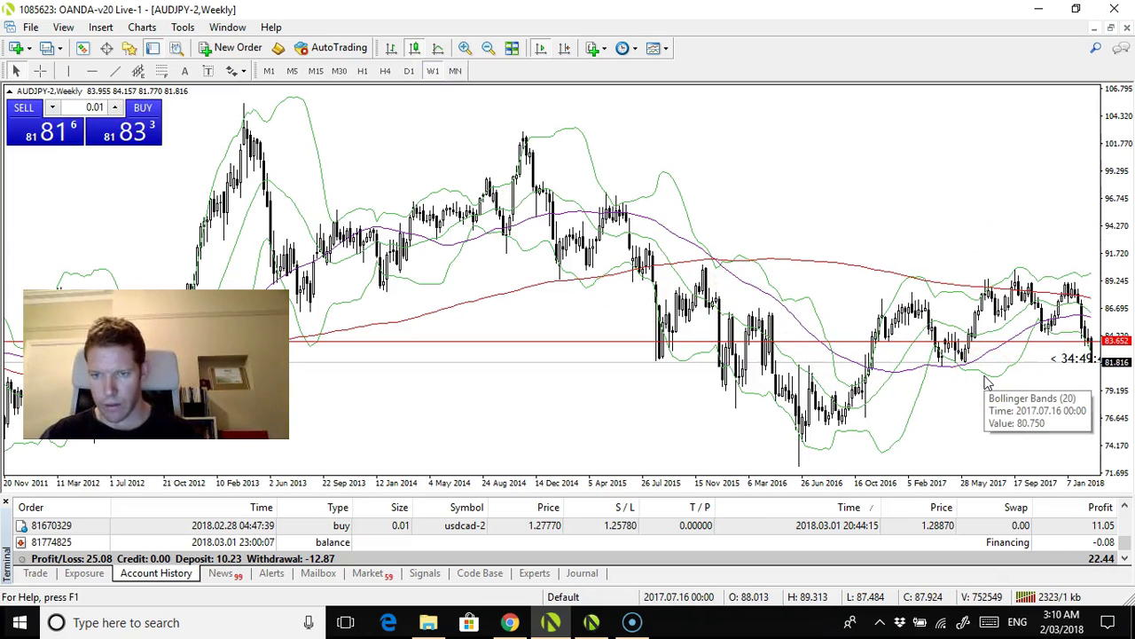
pyautogui.click(1014, 367)
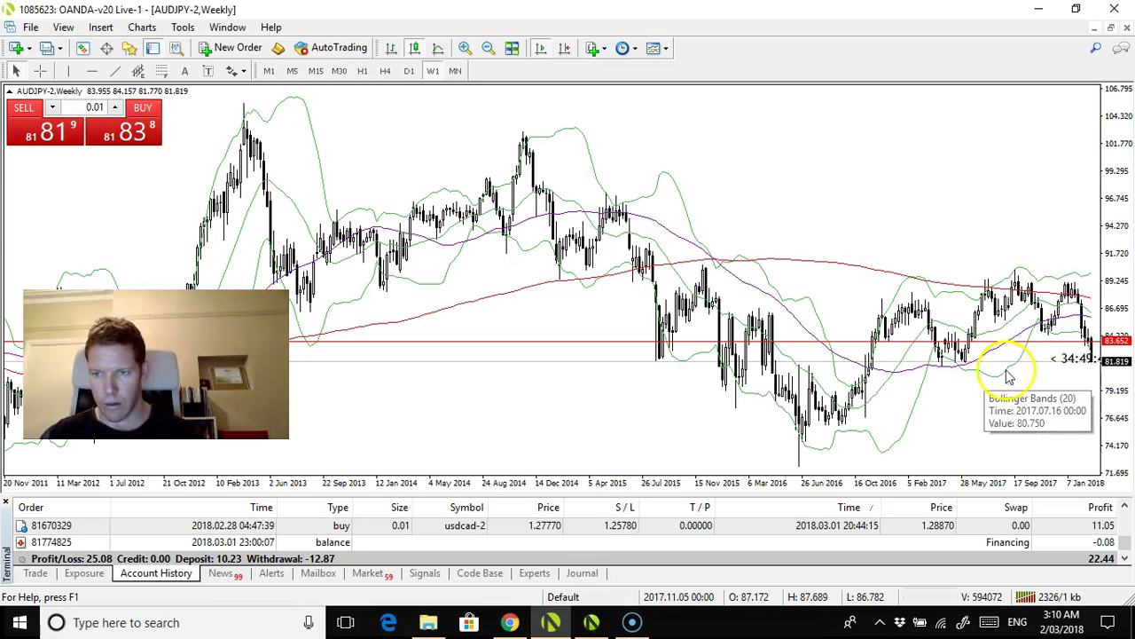
pyautogui.click(1098, 341)
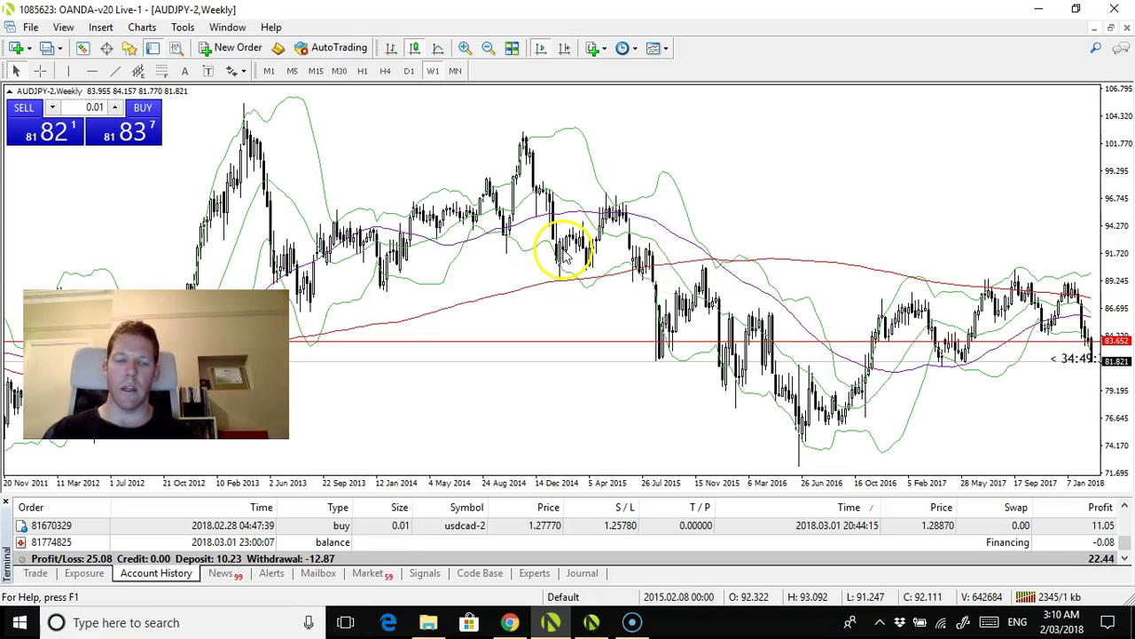
# Step: Show the account's current open trades and balance in place of the account history
pyautogui.click(34, 573)
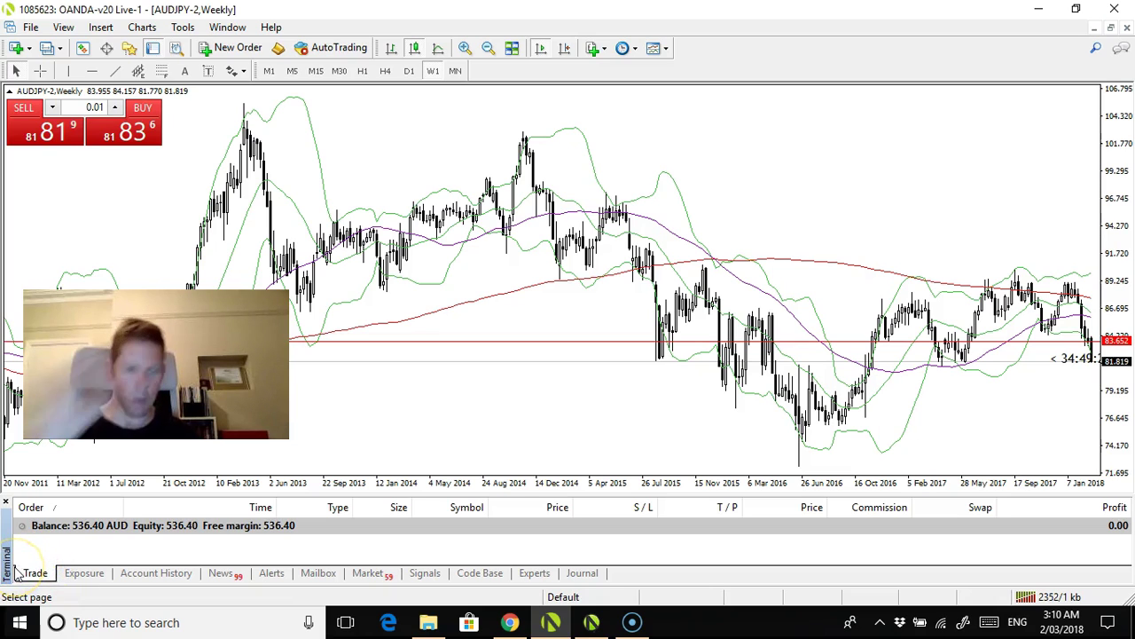
pyautogui.click(35, 575)
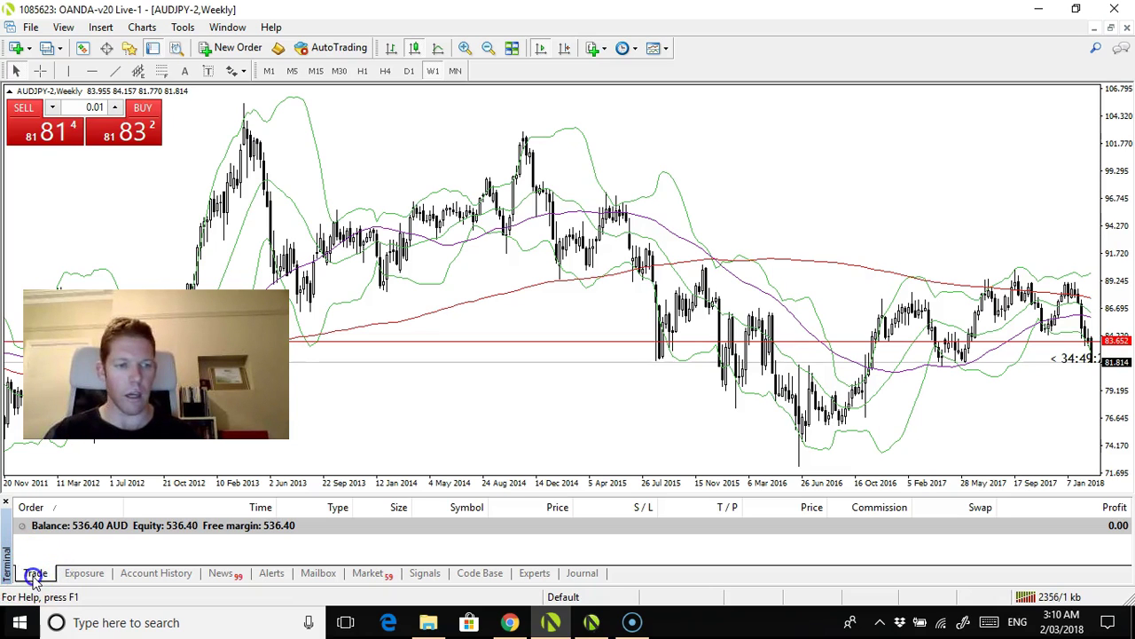